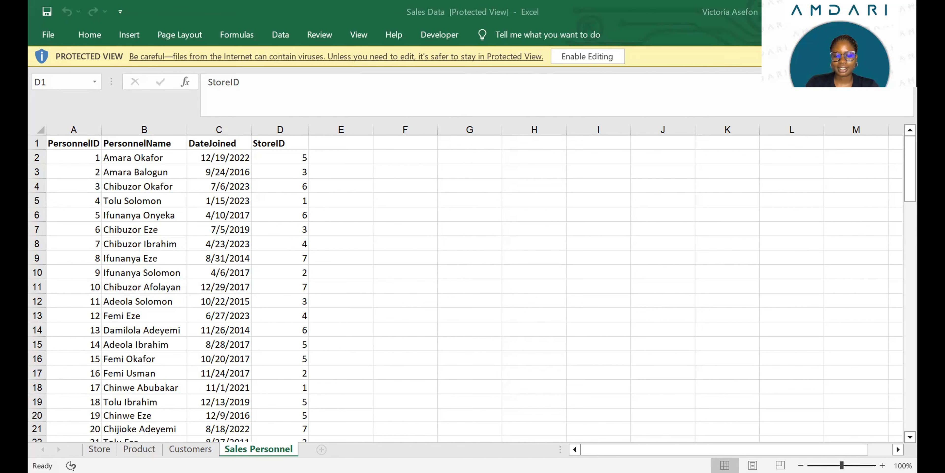
# Step: Look through the Customers, Product and Store sheets of the Sales Data workbook, and view the Orders workbook
pyautogui.hotkey('ctrl', 'pageup')
pyautogui.hotkey('ctrl', 'pageup')
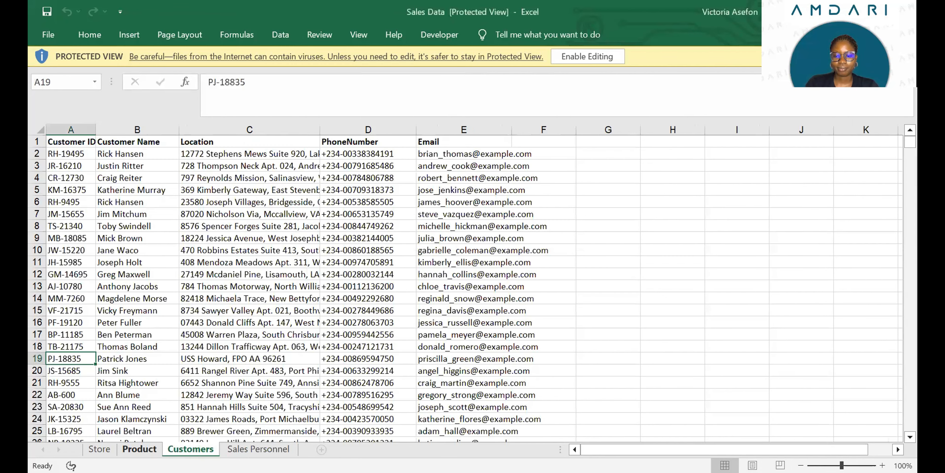
pyautogui.hotkey('ctrl', 'pageup')
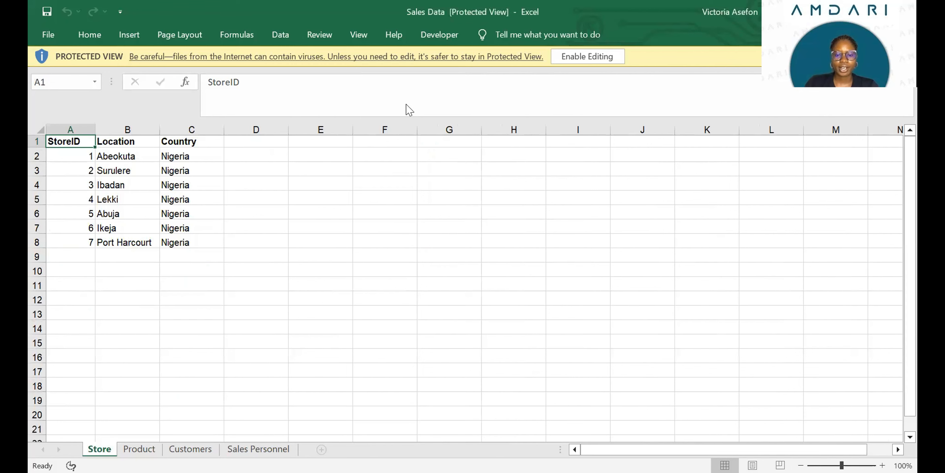
pyautogui.hotkey('alt', 'Tab')
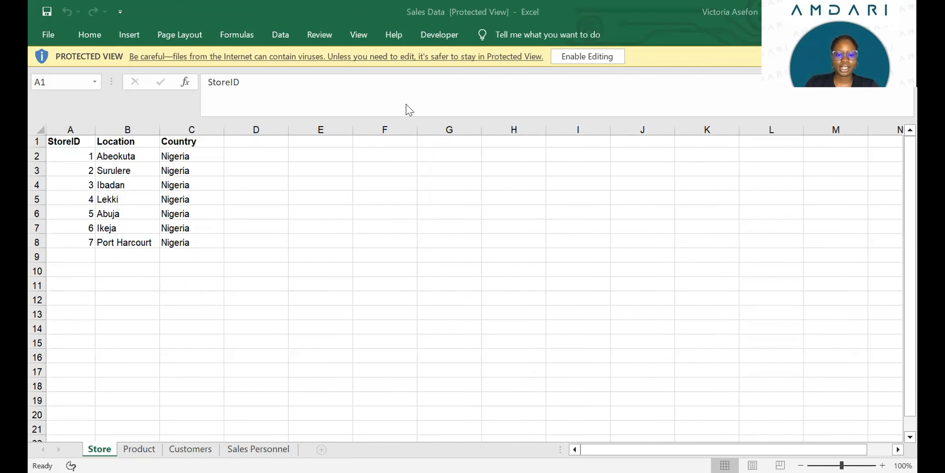
pyautogui.hotkey('alt', 'Tab')
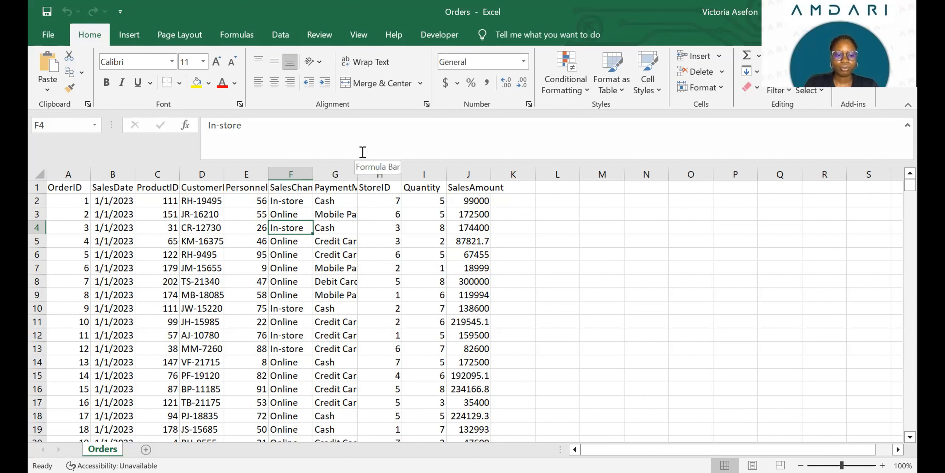
# Step: Switch to SQL Server Management Studio and connect to the KEEVIC\SQLEXPRESS server with Windows Authentication
pyautogui.hotkey('alt', 'Tab')
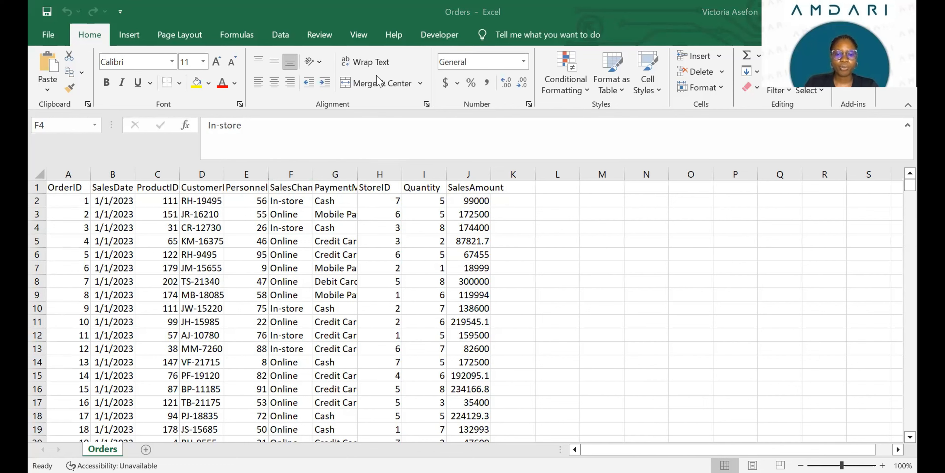
pyautogui.hotkey('alt', 'Tab')
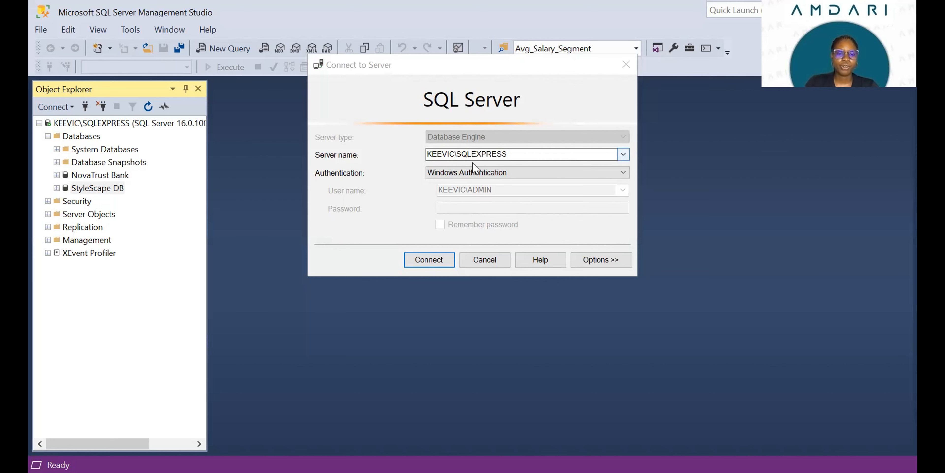
pyautogui.click(515, 155)
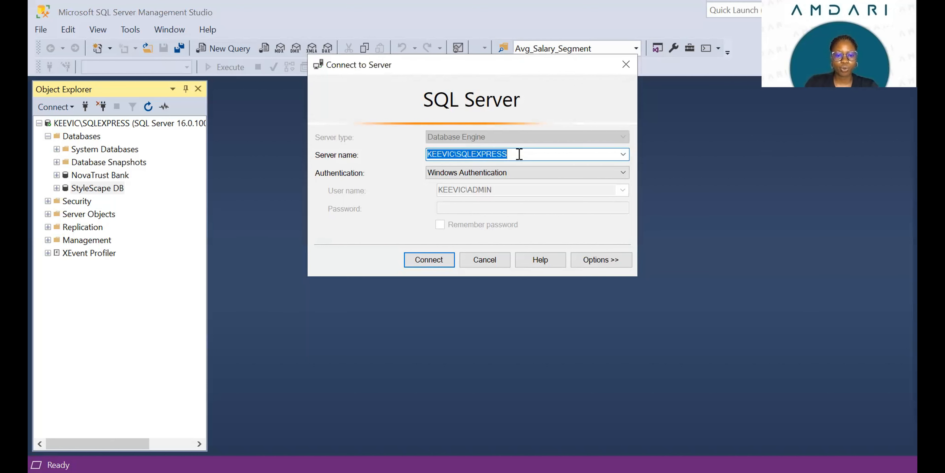
pyautogui.click(461, 156)
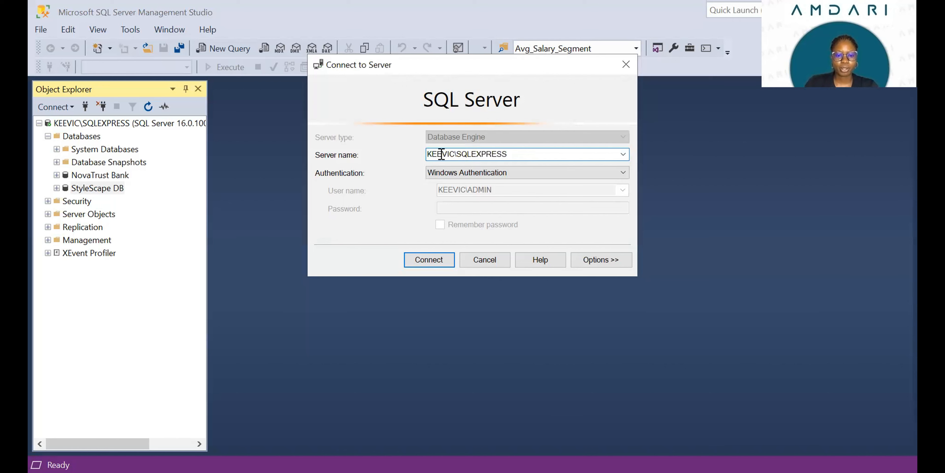
pyautogui.click(472, 175)
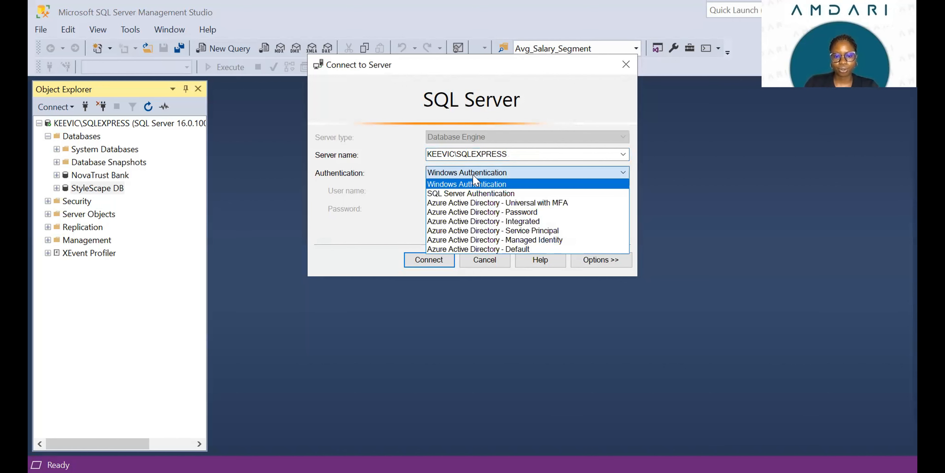
pyautogui.click(433, 261)
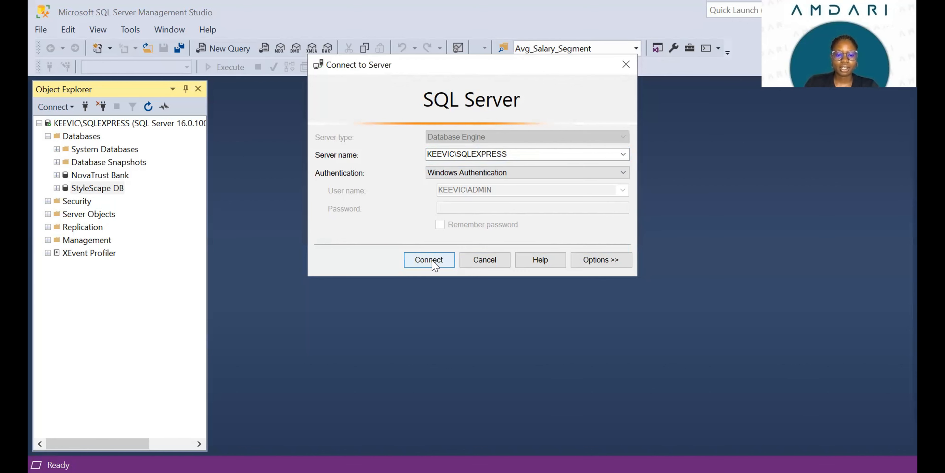
pyautogui.click(433, 261)
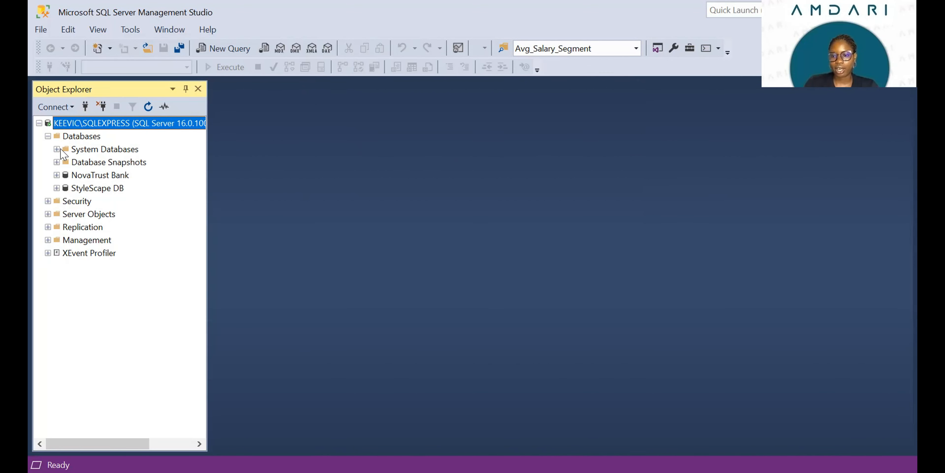
pyautogui.rightClick(73, 140)
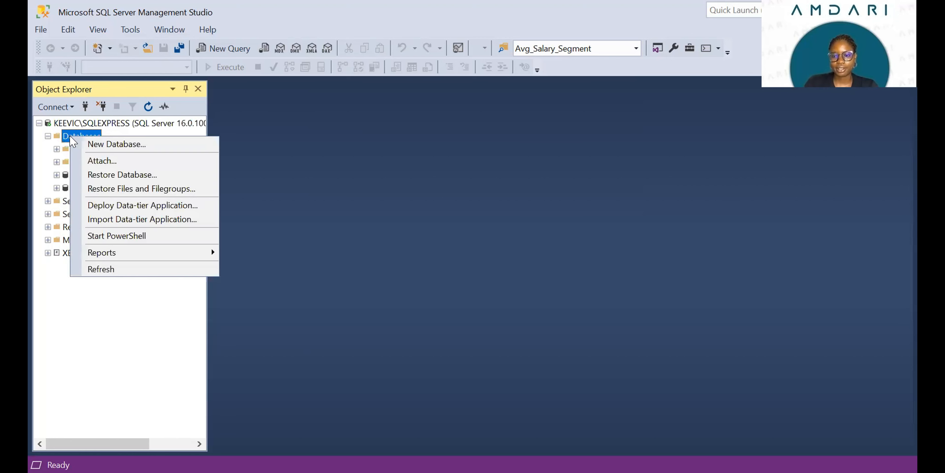
pyautogui.click(118, 147)
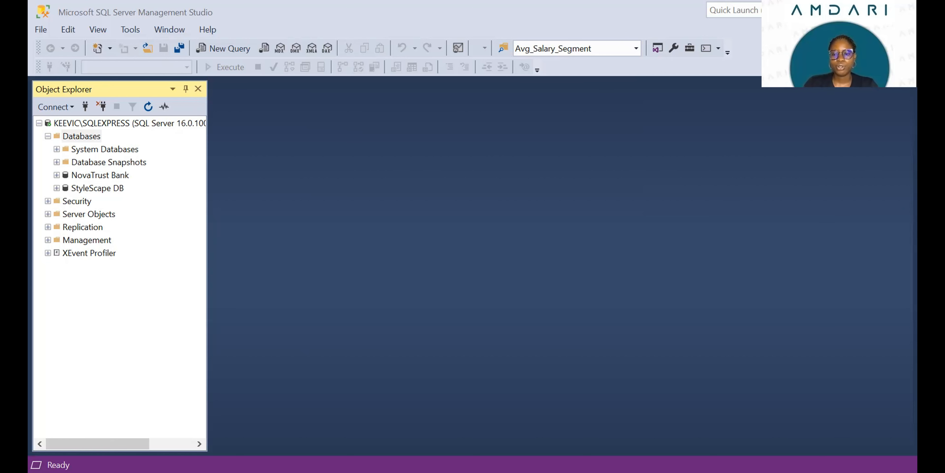
pyautogui.click(112, 239)
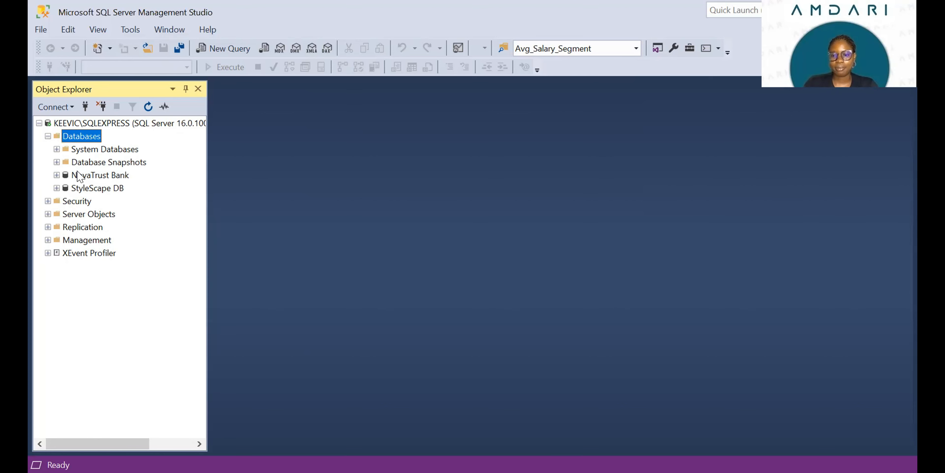
# Step: Start a flat file import into the StyleScape DB database and advance to the input file page
pyautogui.click(89, 188)
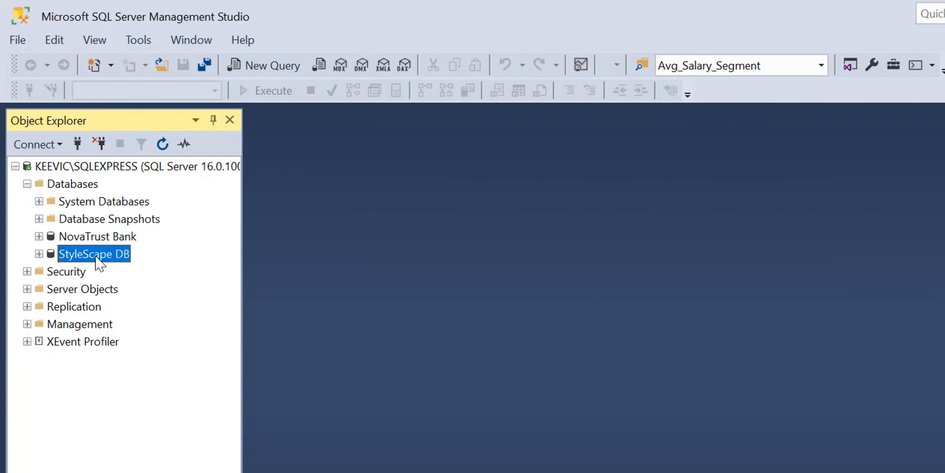
pyautogui.rightClick(97, 258)
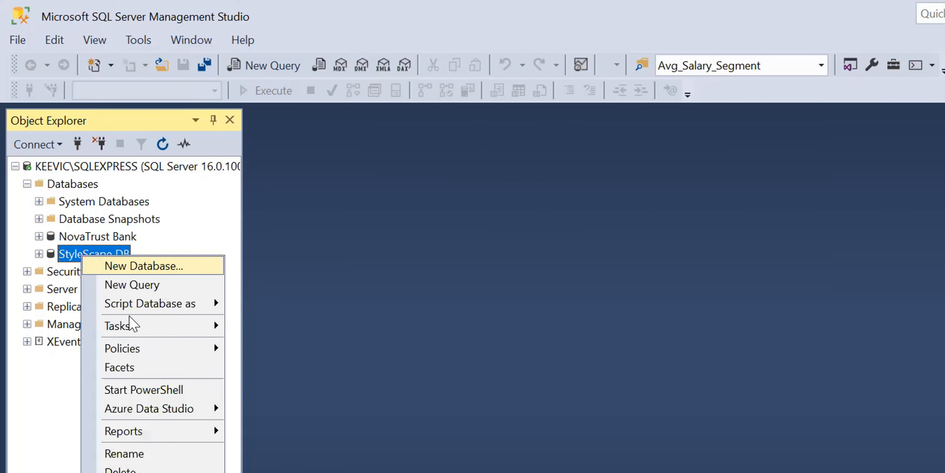
pyautogui.moveTo(172, 327)
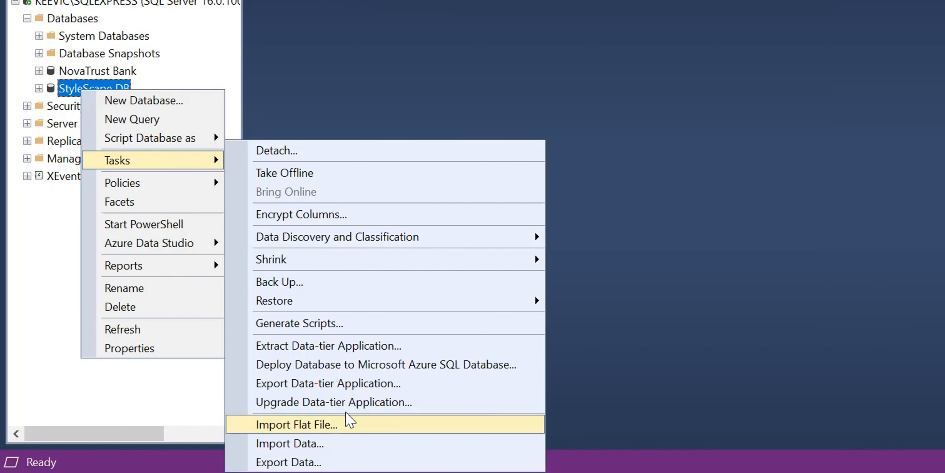
pyautogui.click(351, 422)
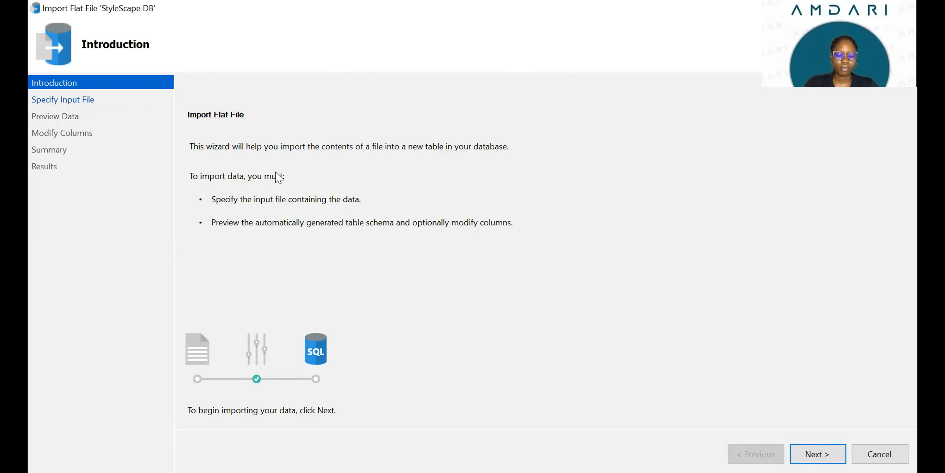
pyautogui.click(818, 453)
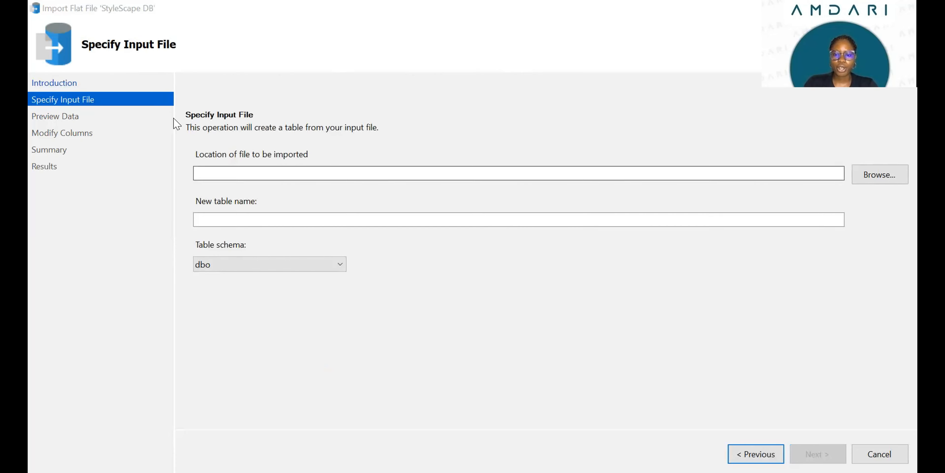
# Step: Select Orders.csv from the Dataset folder as the file to import
pyautogui.click(860, 182)
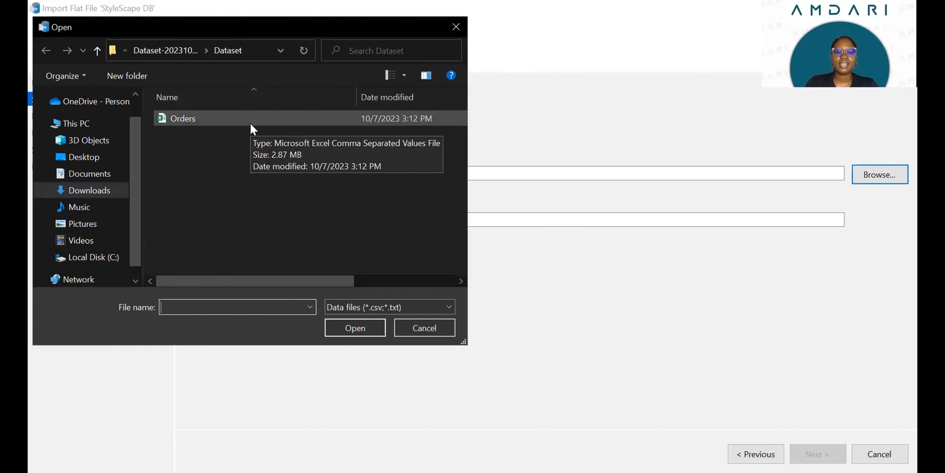
pyautogui.click(230, 121)
pyautogui.press('Return')
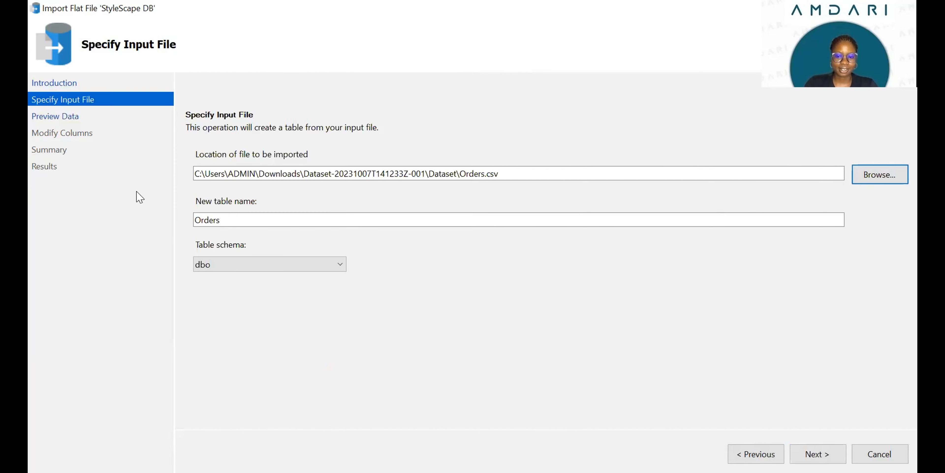
# Step: Name the new table Order and set its table schema to StyleScape
pyautogui.click(228, 222)
pyautogui.click(229, 222)
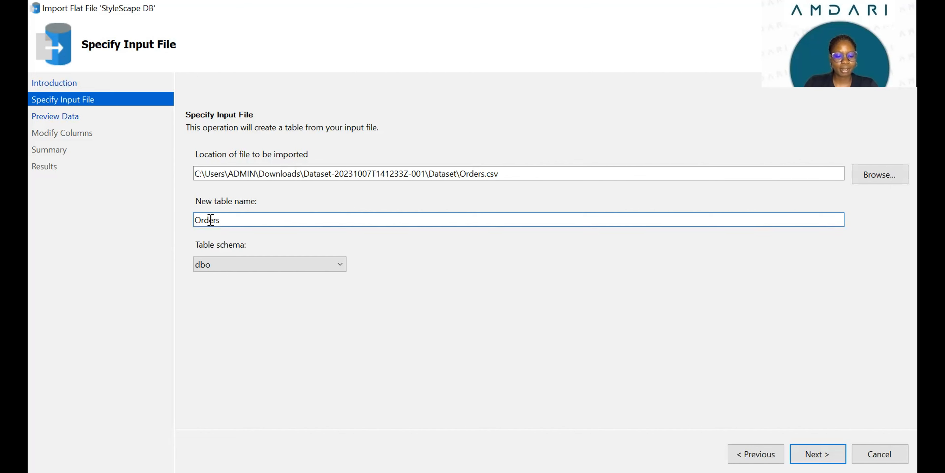
pyautogui.press('BackSpace')
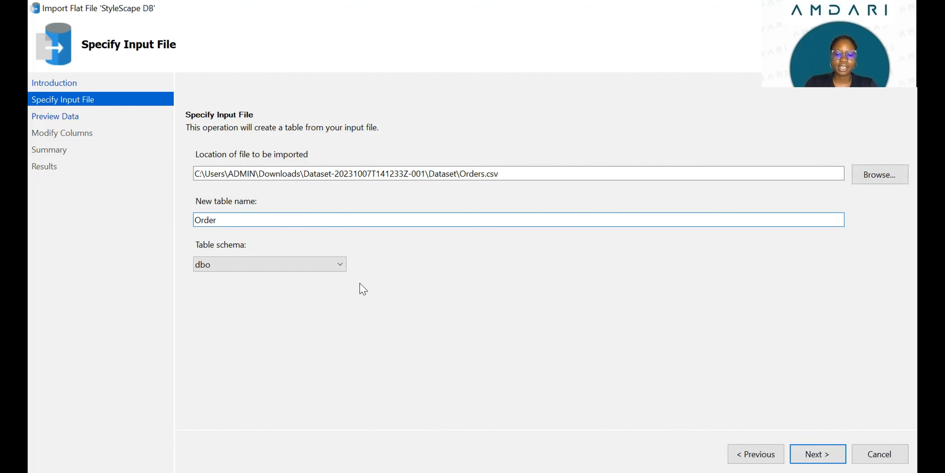
pyautogui.click(335, 264)
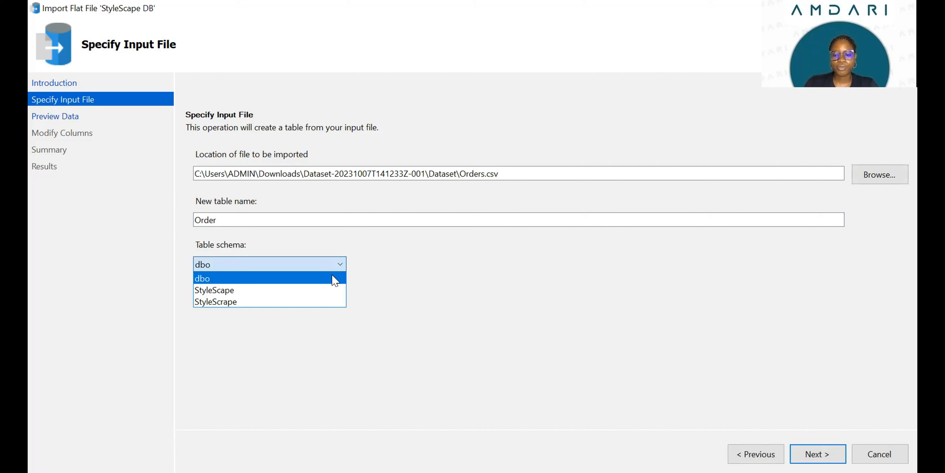
pyautogui.click(335, 268)
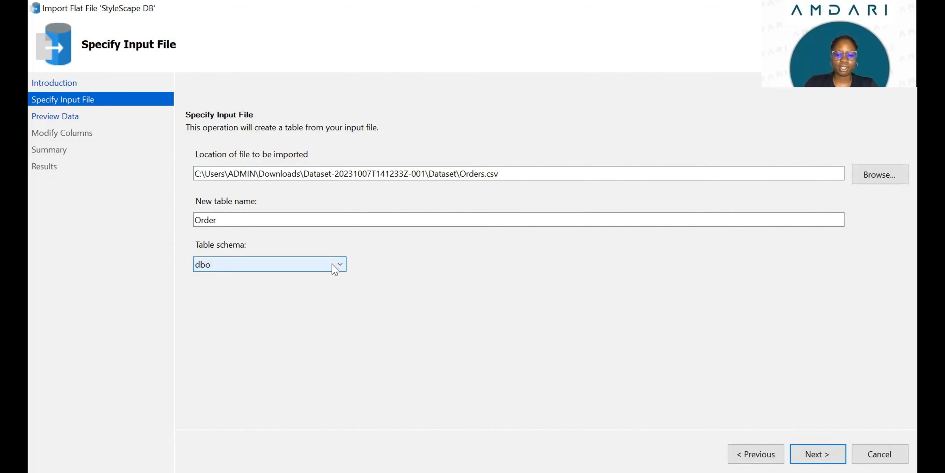
pyautogui.click(330, 268)
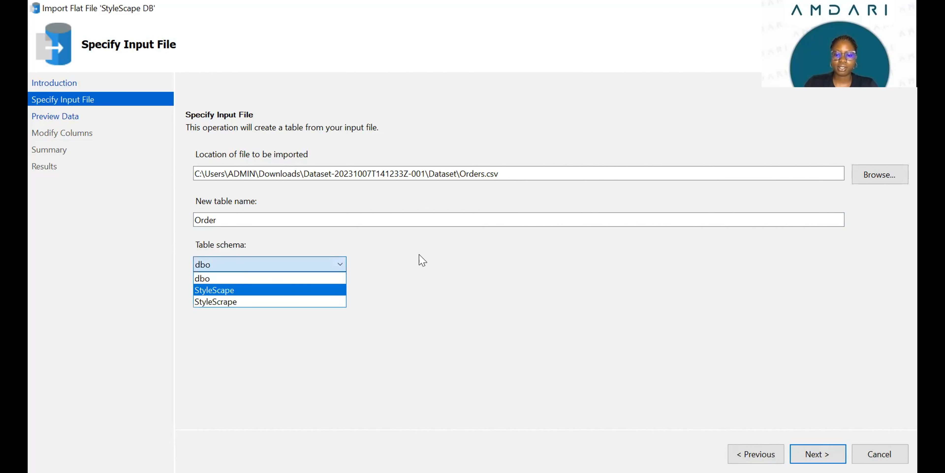
pyautogui.click(330, 290)
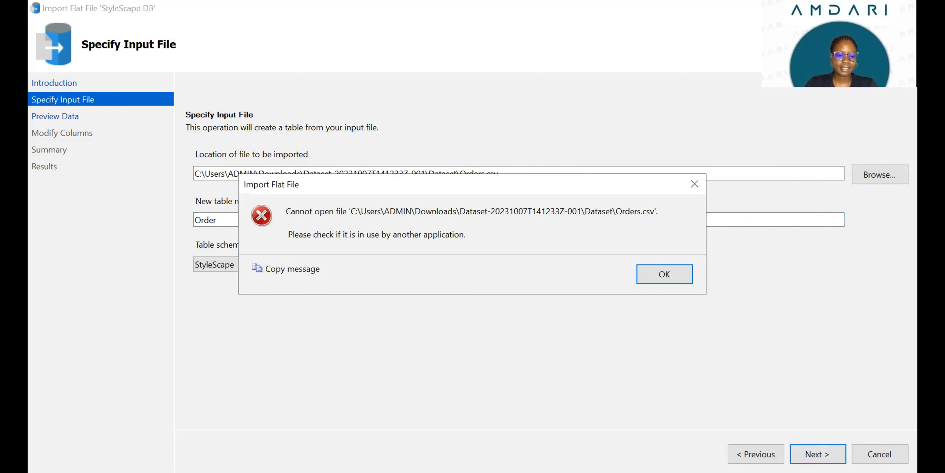
# Step: Dismiss the file-in-use error and continue the Orders.csv import to the column settings
pyautogui.hotkey('alt', 'Tab')
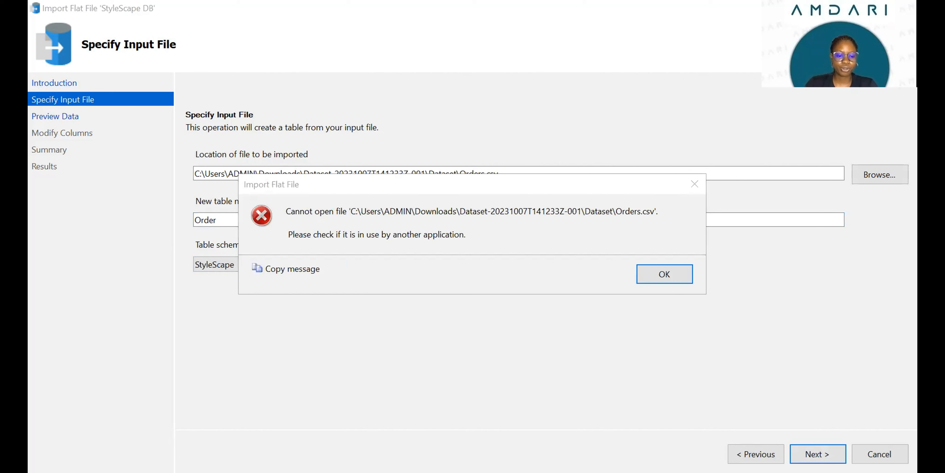
pyautogui.click(669, 279)
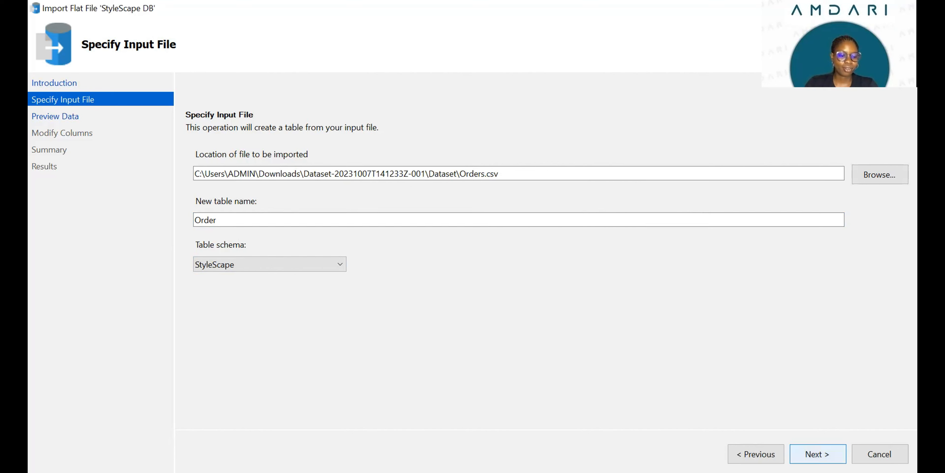
pyautogui.click(816, 453)
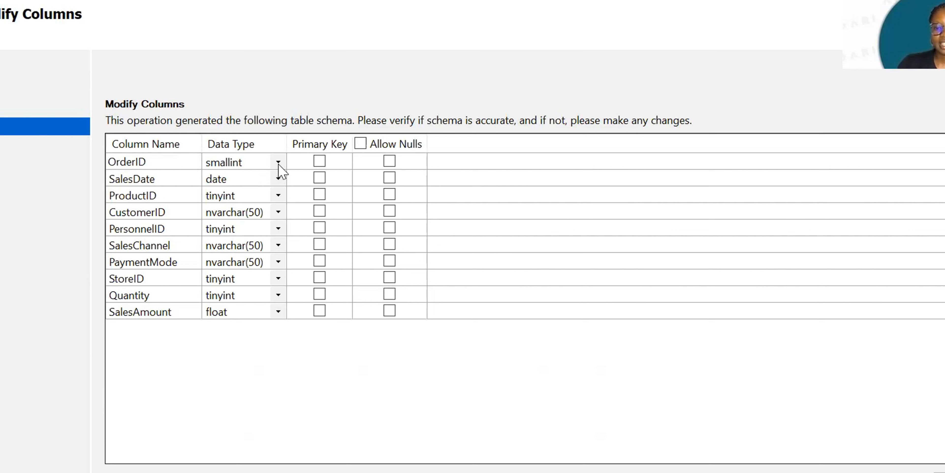
# Step: Set the OrderID column's data type to int and make it the primary key
pyautogui.click(277, 161)
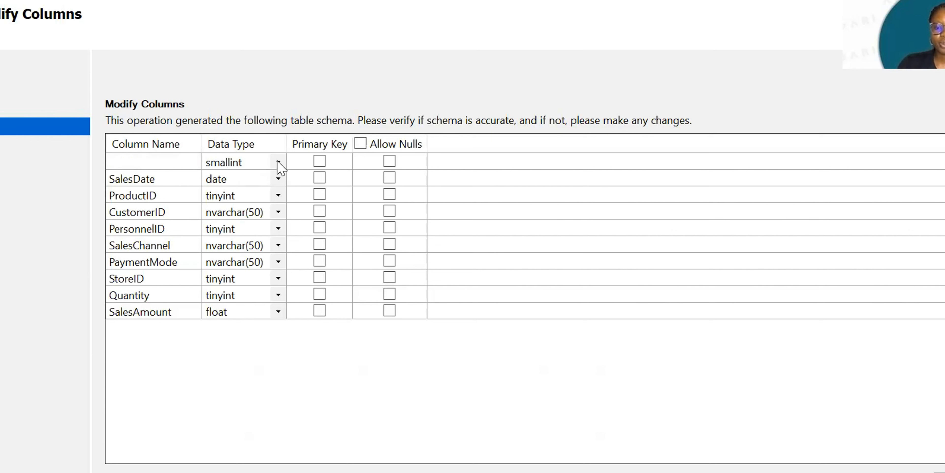
pyautogui.click(278, 162)
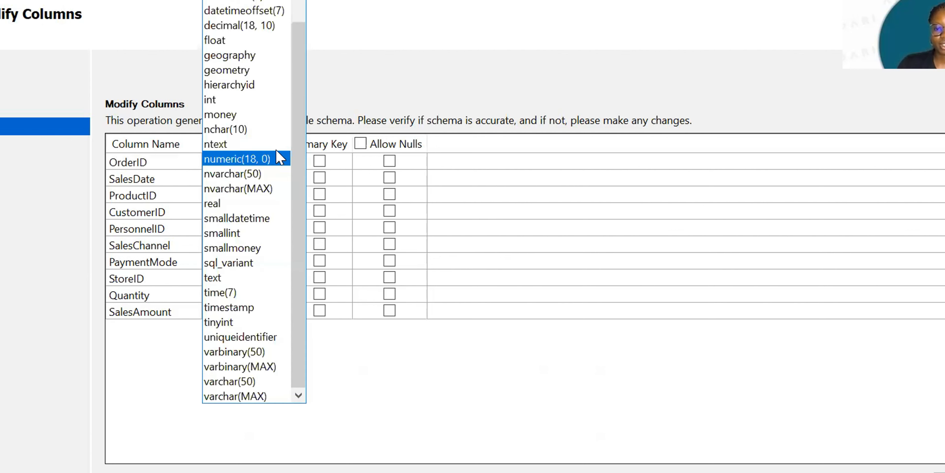
pyautogui.click(320, 163)
pyautogui.click(320, 161)
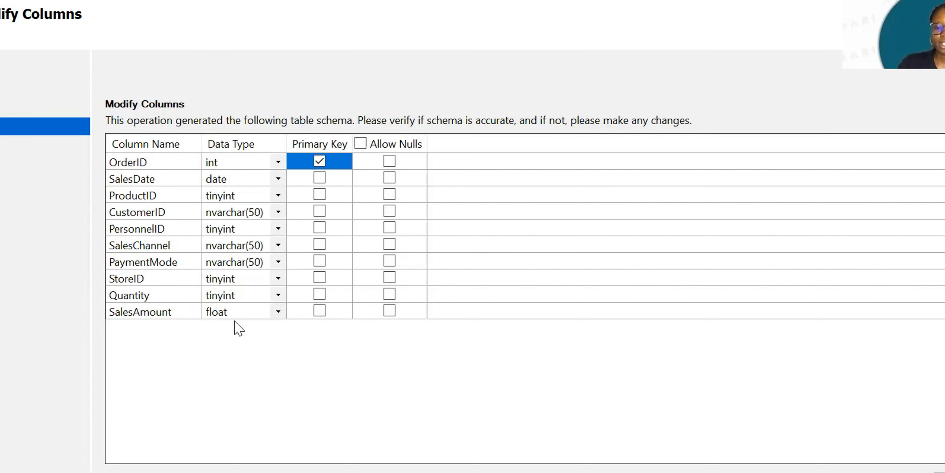
# Step: Open the data type choices for the SalesAmount column
pyautogui.click(276, 309)
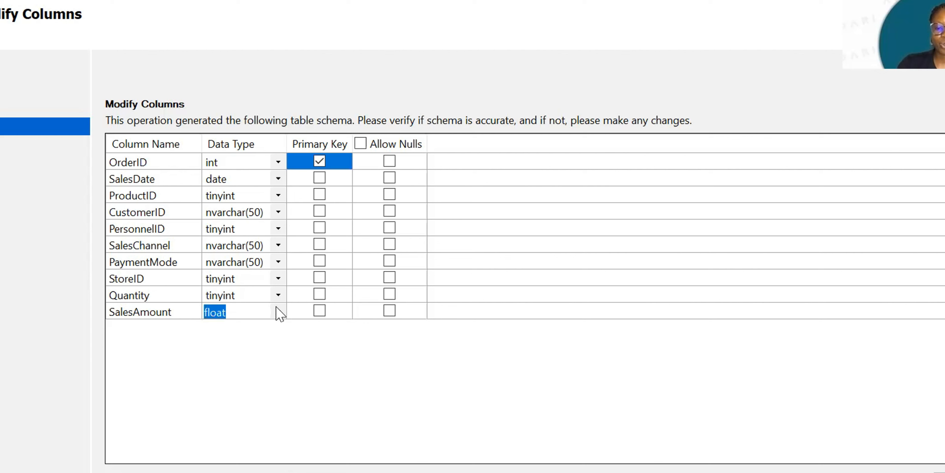
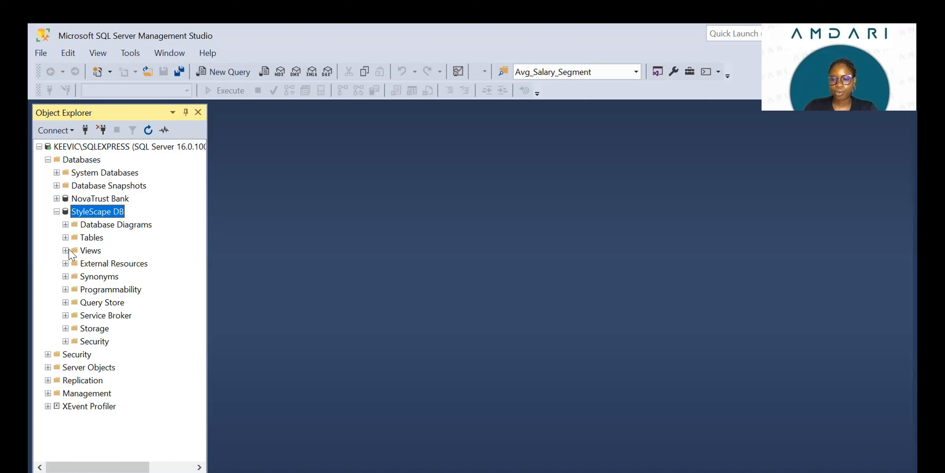
# Step: Expand the Tables folder of StyleScape DB to check its tables and refresh the object list
pyautogui.click(66, 238)
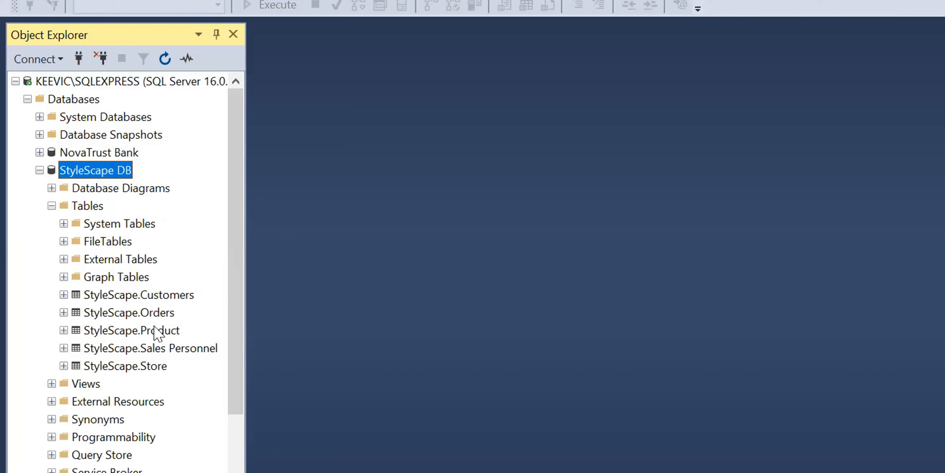
pyautogui.click(164, 58)
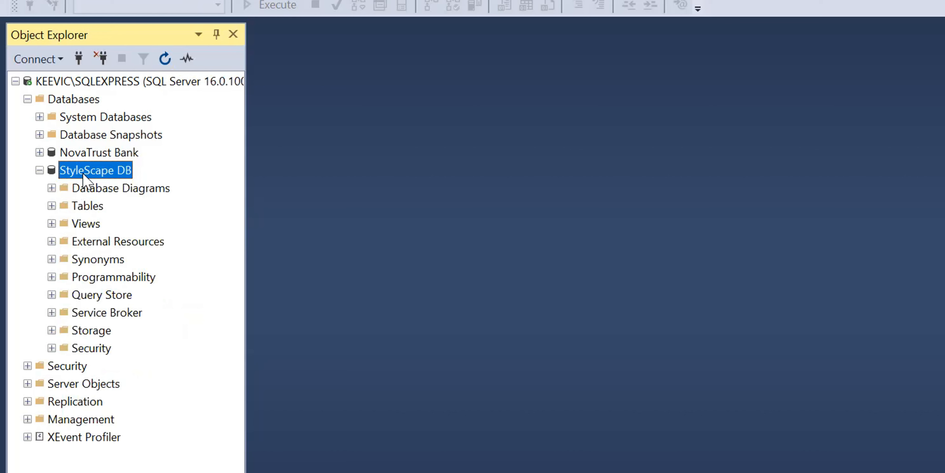
# Step: Start the SQL Server Import and Export Wizard for the StyleScape DB database and go past its welcome page
pyautogui.rightClick(84, 170)
pyautogui.moveTo(154, 242)
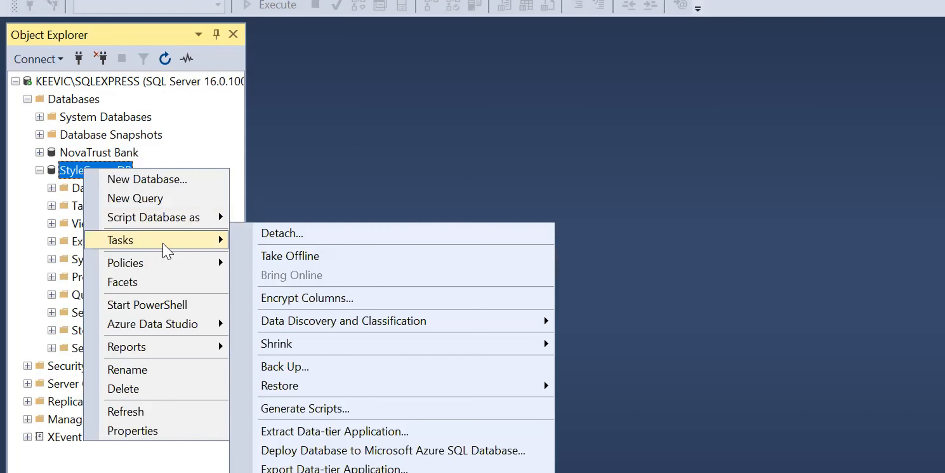
pyautogui.rightClick(90, 171)
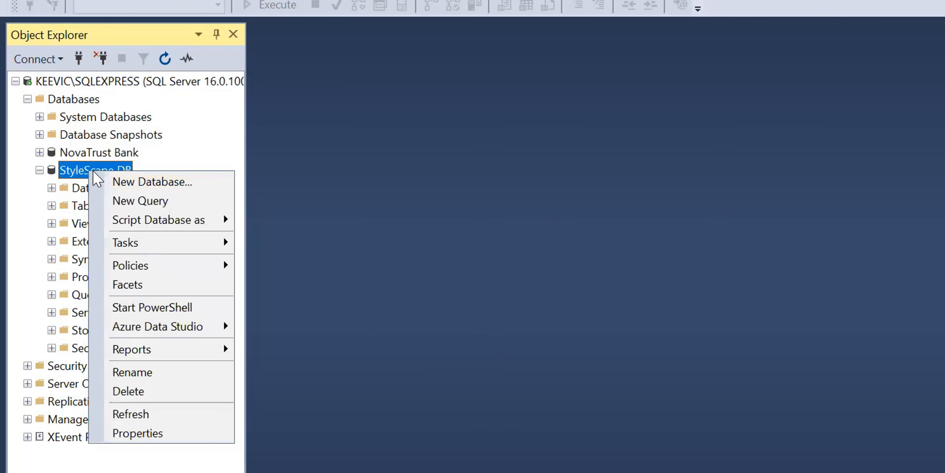
pyautogui.moveTo(164, 247)
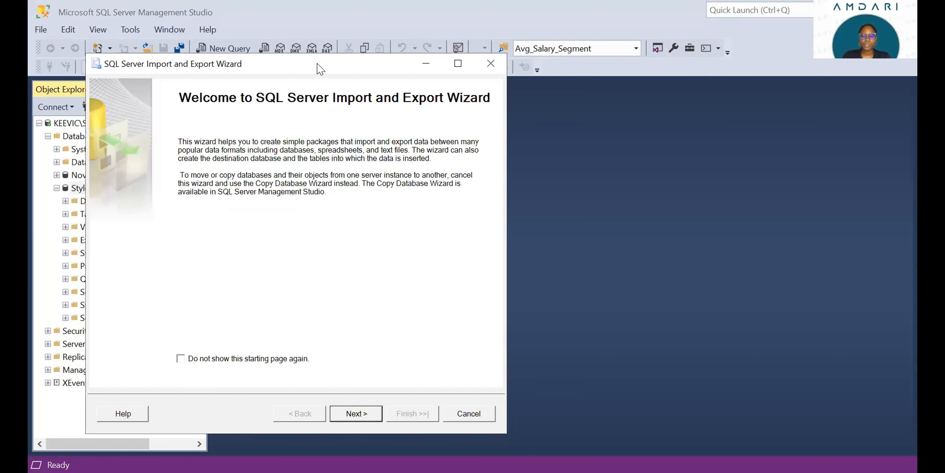
pyautogui.click(357, 413)
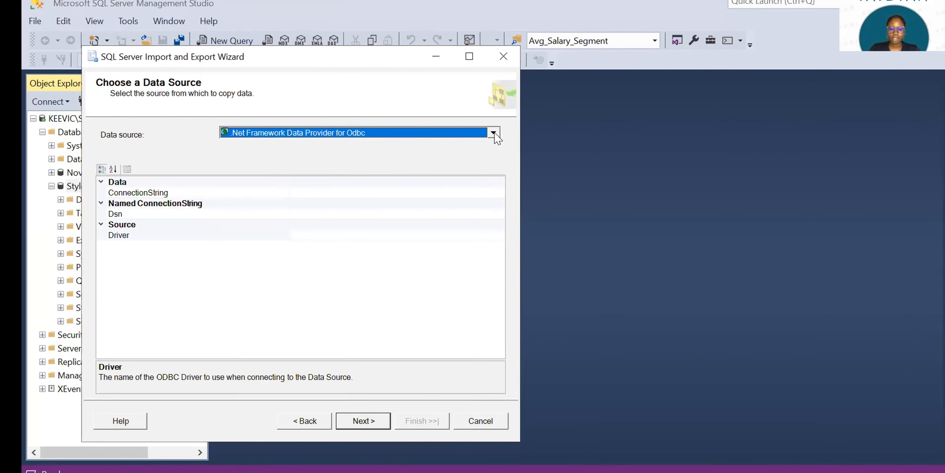
# Step: Set the data source to Microsoft Excel and load the Sales Data workbook from the Dataset folder
pyautogui.click(536, 119)
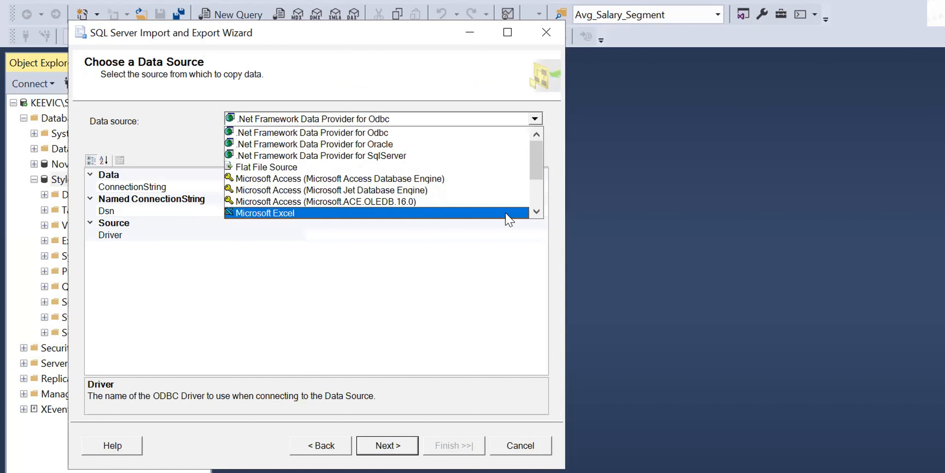
pyautogui.click(506, 214)
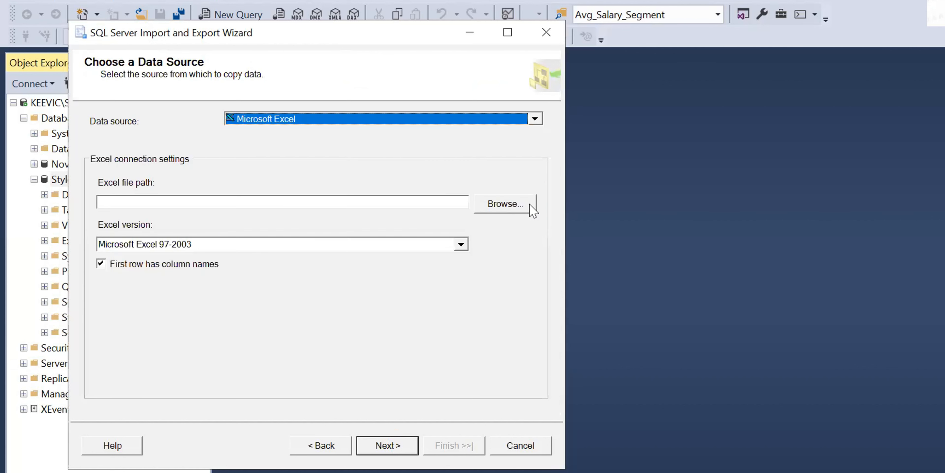
pyautogui.click(512, 203)
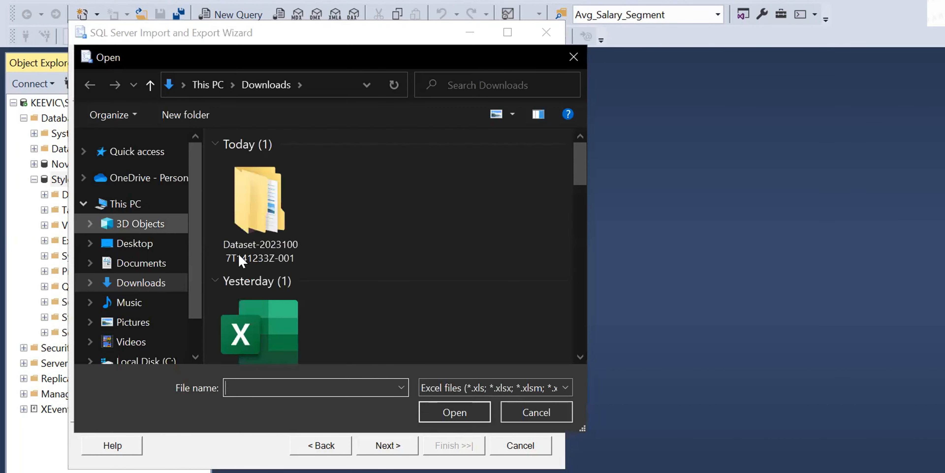
pyautogui.click(262, 213)
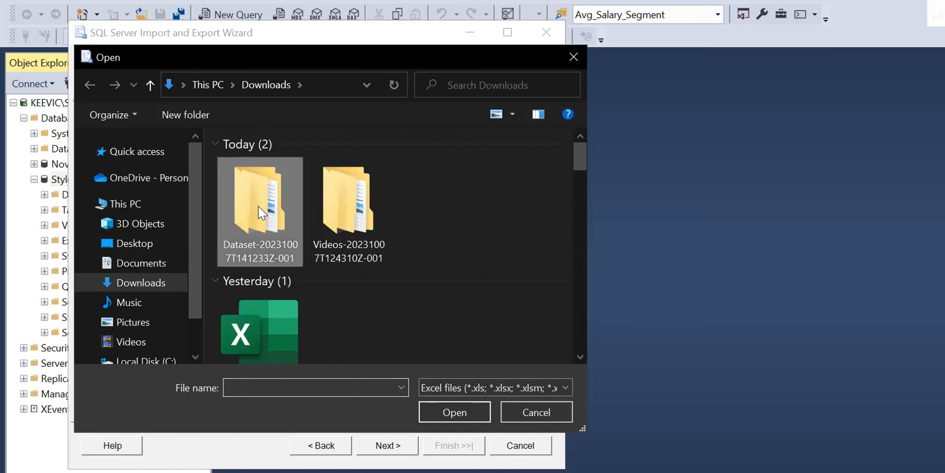
pyautogui.doubleClick(262, 213)
pyautogui.doubleClick(290, 169)
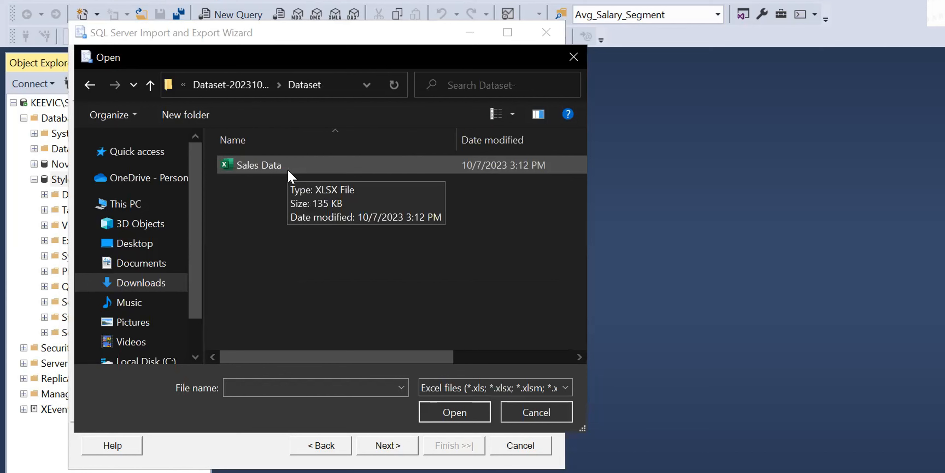
pyautogui.click(308, 168)
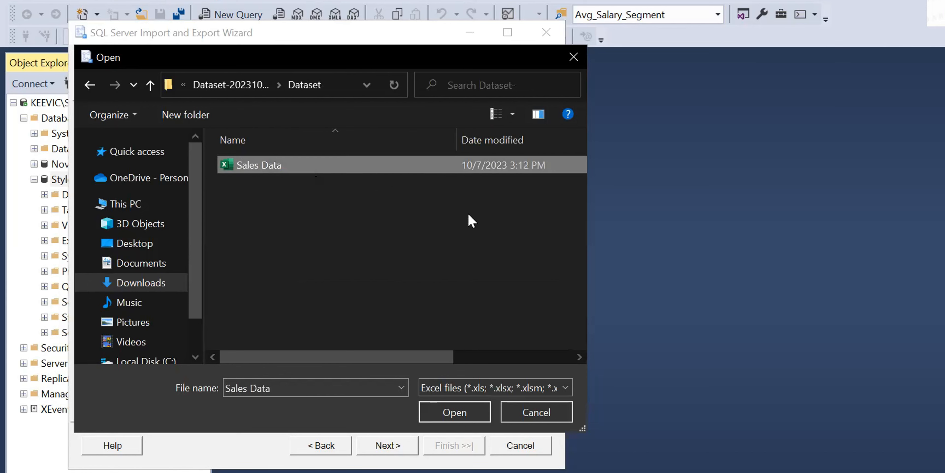
pyautogui.press('Return')
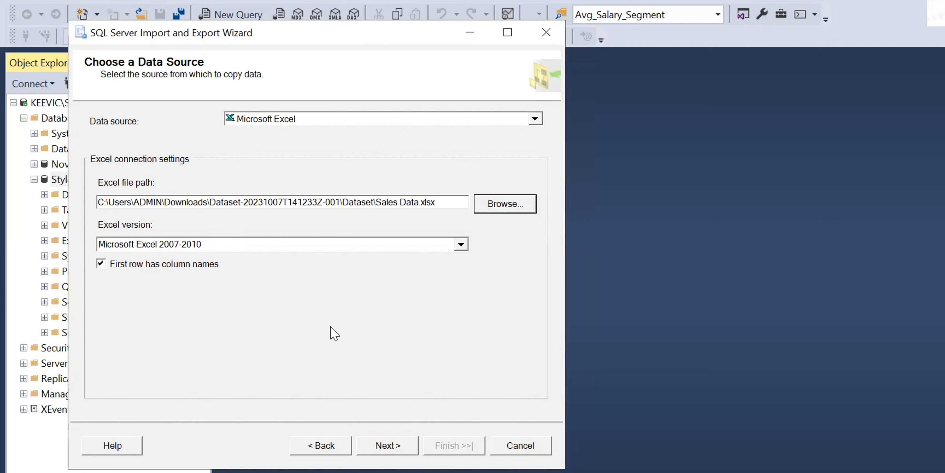
pyautogui.click(372, 449)
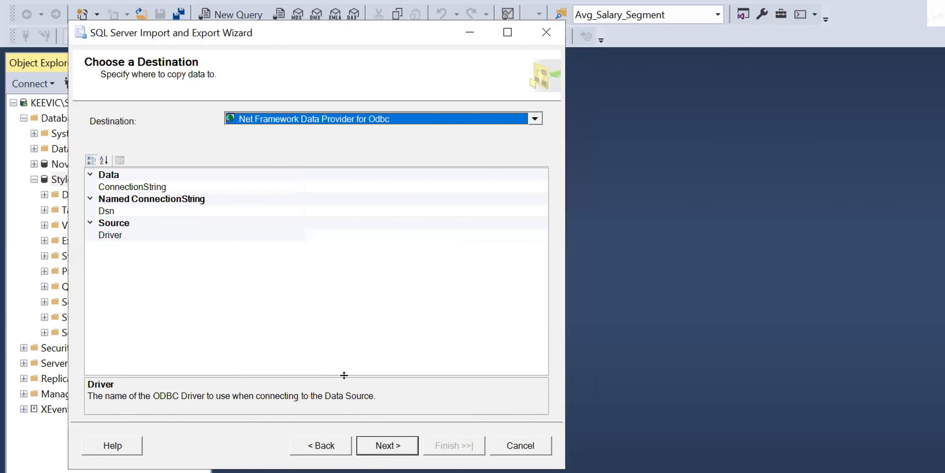
# Step: Set the import destination to Microsoft OLE DB Provider for SQL Server, keeping the StyleScape DB database
pyautogui.click(534, 121)
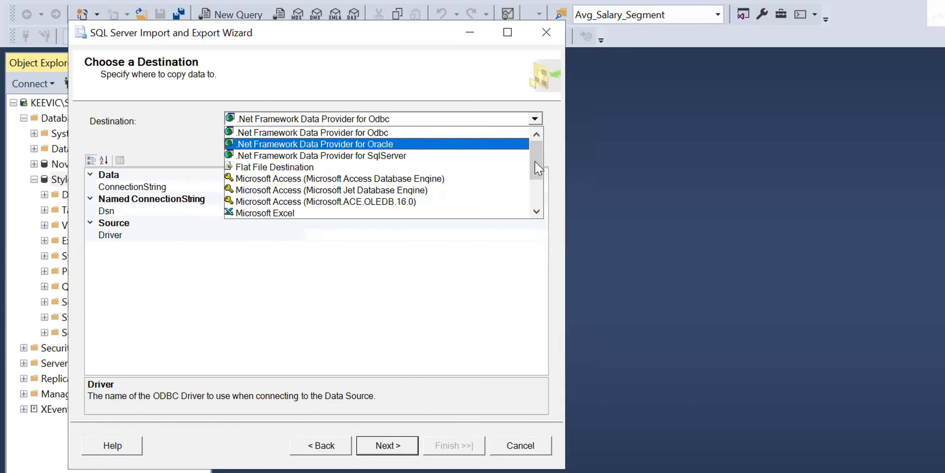
pyautogui.scroll(-2, 548, 217)
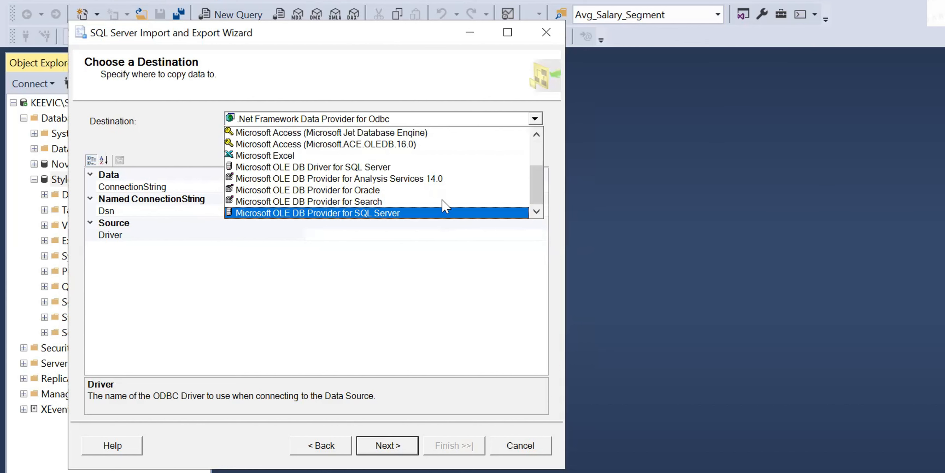
pyautogui.click(446, 212)
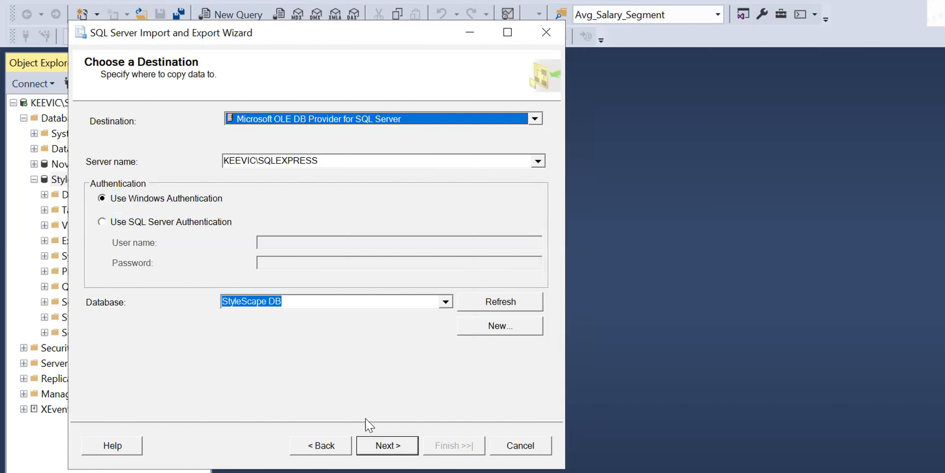
pyautogui.click(375, 440)
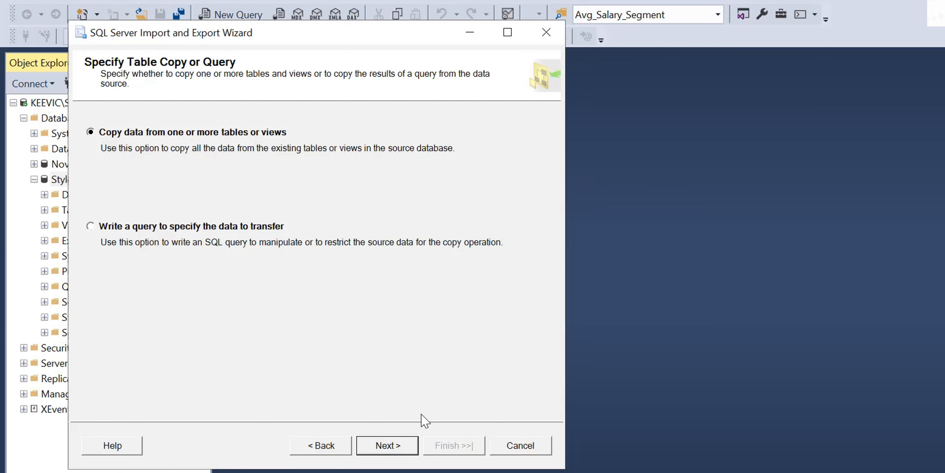
# Step: Choose direct table copying and include the Customers$, Product$, 'Sales Personnel$' and Store$ source tables
pyautogui.click(398, 445)
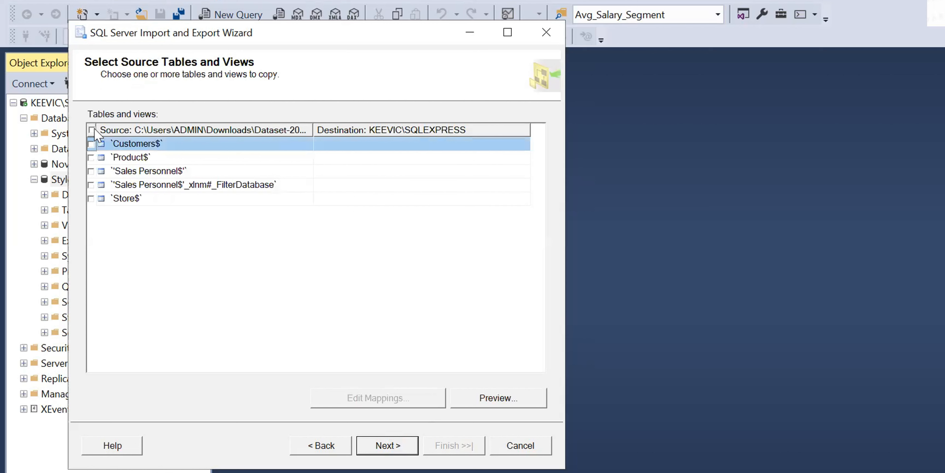
pyautogui.click(91, 144)
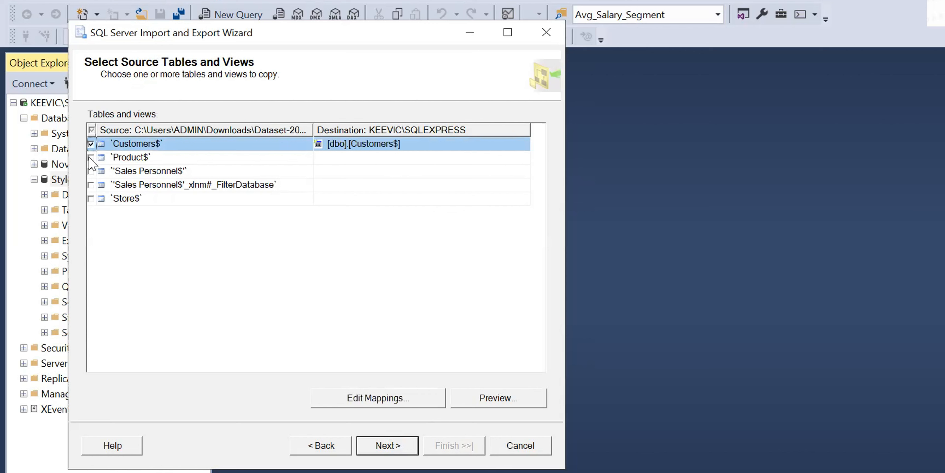
pyautogui.click(91, 158)
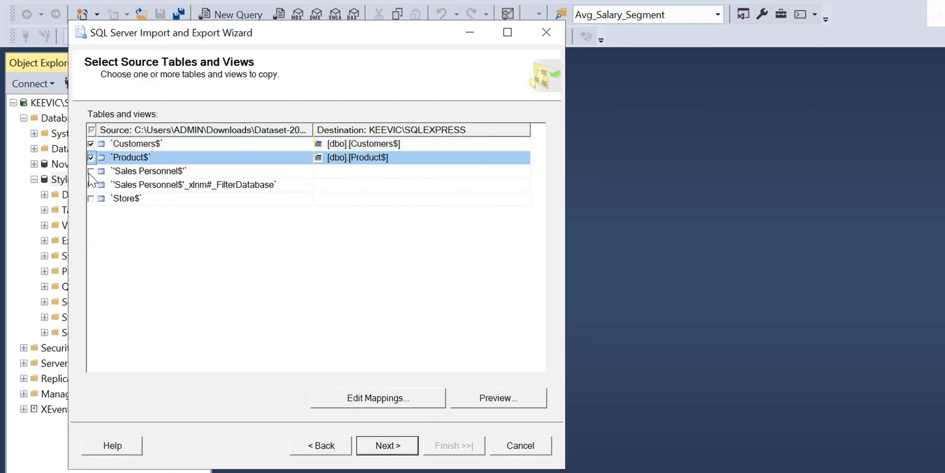
pyautogui.click(91, 171)
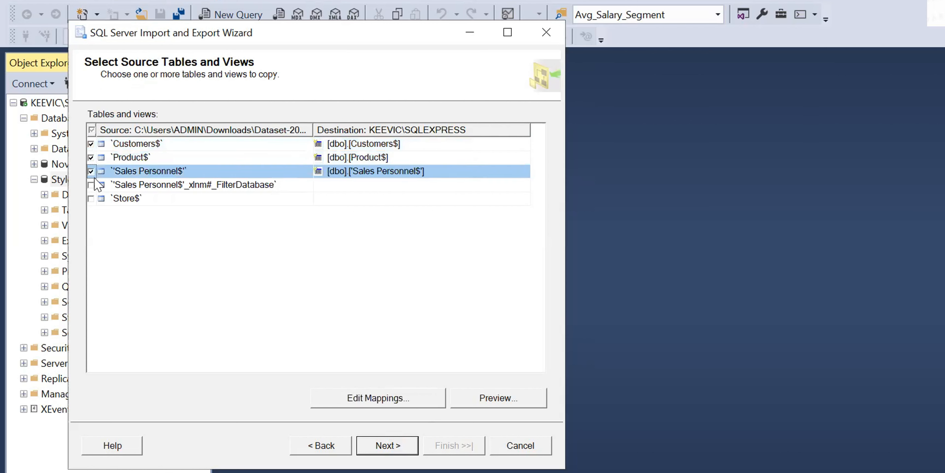
pyautogui.click(90, 198)
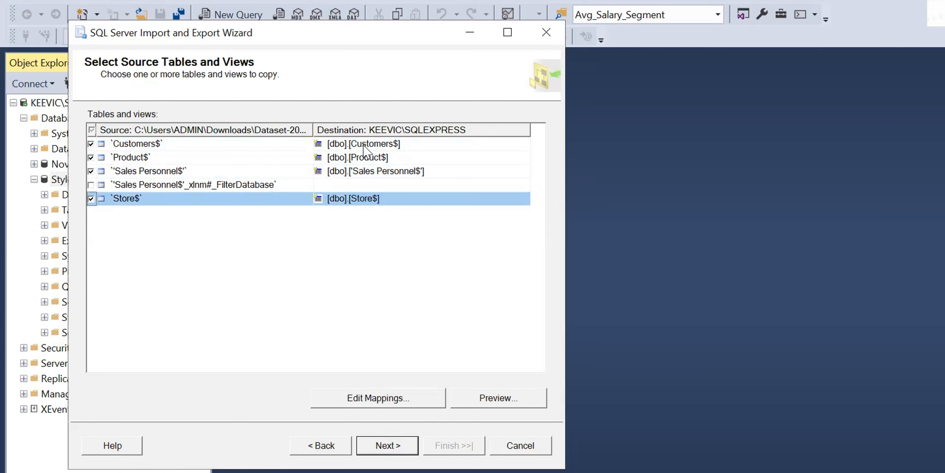
# Step: Rename the destination tables for Customers$ and Product$ as Customer and Products
pyautogui.click(399, 144)
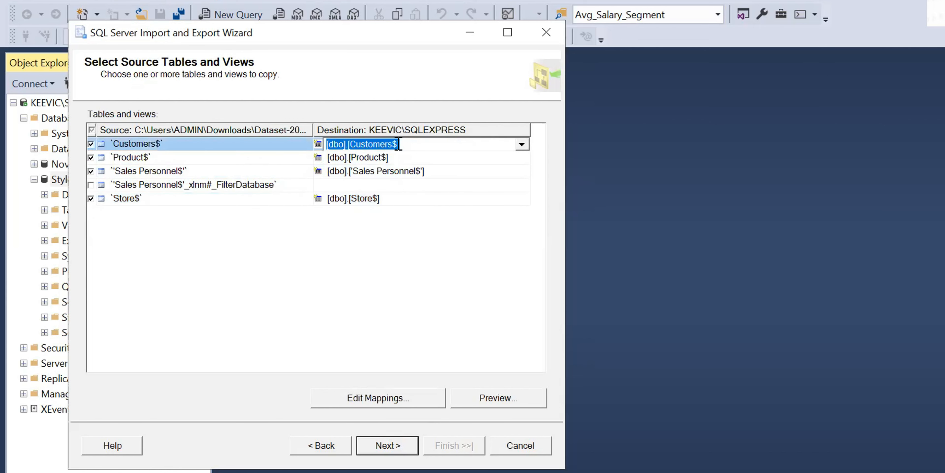
pyautogui.click(399, 145)
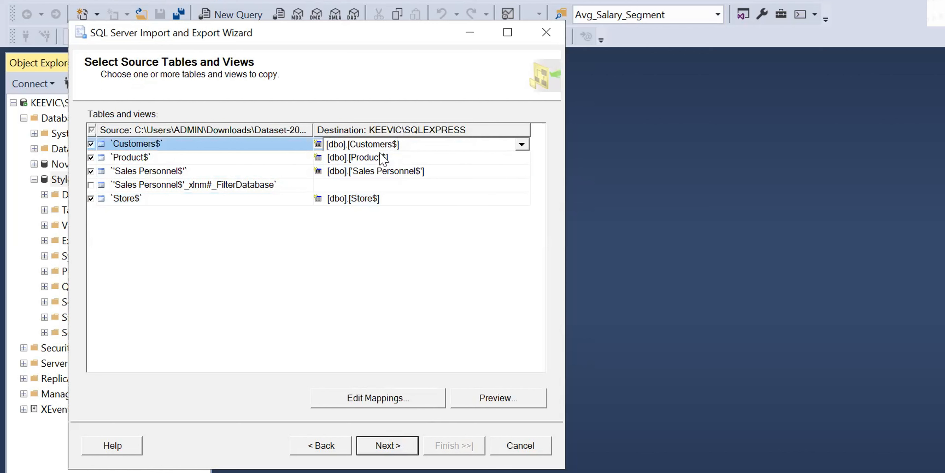
pyautogui.press('Left')
pyautogui.press('BackSpace')
pyautogui.press('BackSpace')
pyautogui.click(386, 157)
pyautogui.click(385, 157)
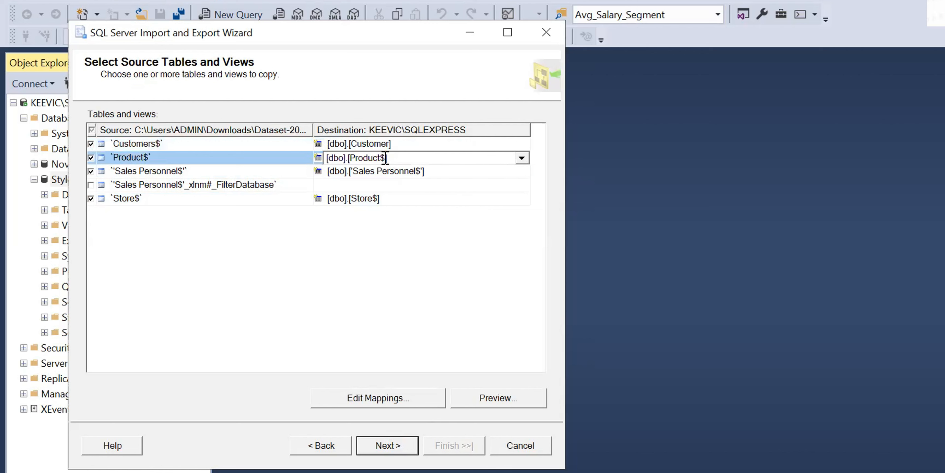
pyautogui.press('BackSpace')
pyautogui.write('s')
# Step: Rename the destination tables for 'Sales Personnel$' and Store$ as 'Sales Personnels' and Stores
pyautogui.click(420, 173)
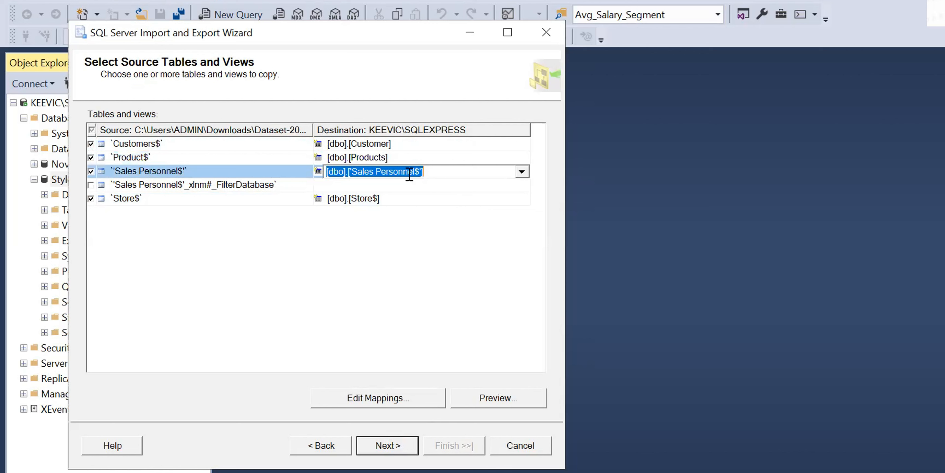
pyautogui.click(410, 174)
pyautogui.press('BackSpace')
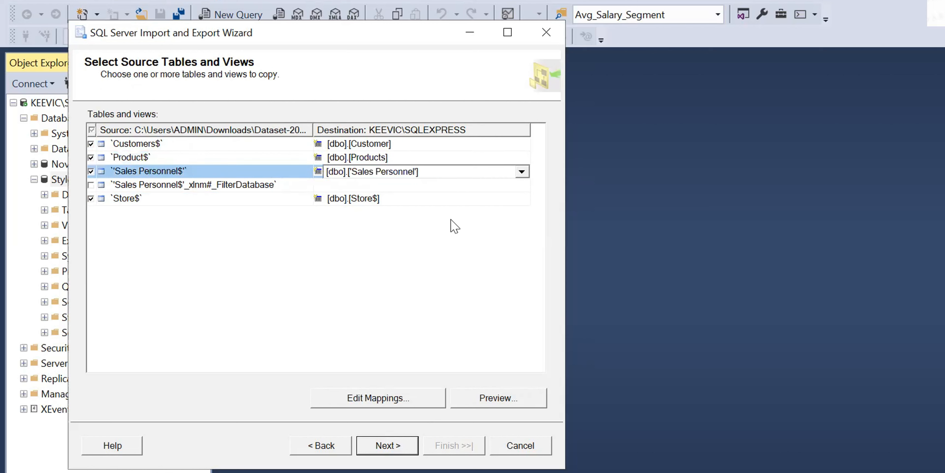
pyautogui.write('s')
pyautogui.click(378, 200)
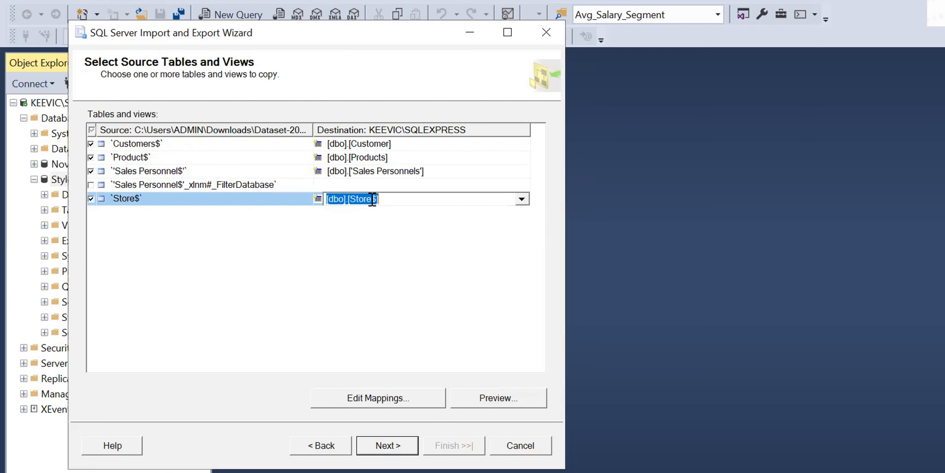
pyautogui.click(372, 199)
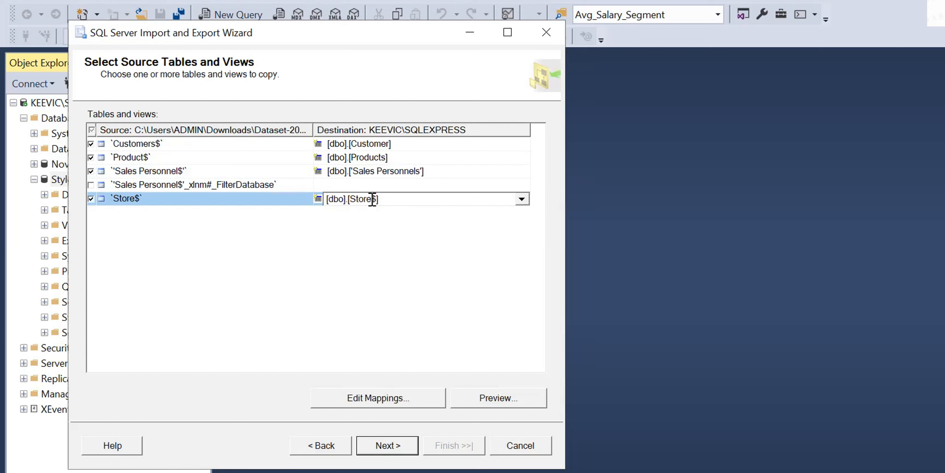
pyautogui.press('Delete')
pyautogui.write('s')
# Step: Change the Customer destination table's schema from dbo to StyleScape and copy the "StyleScape." prefix for reuse
pyautogui.click(331, 144)
pyautogui.doubleClick(335, 144)
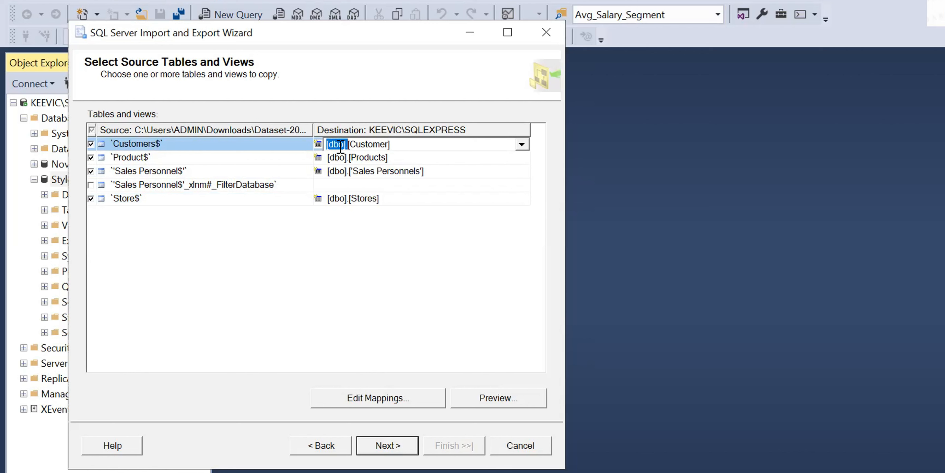
pyautogui.write('S')
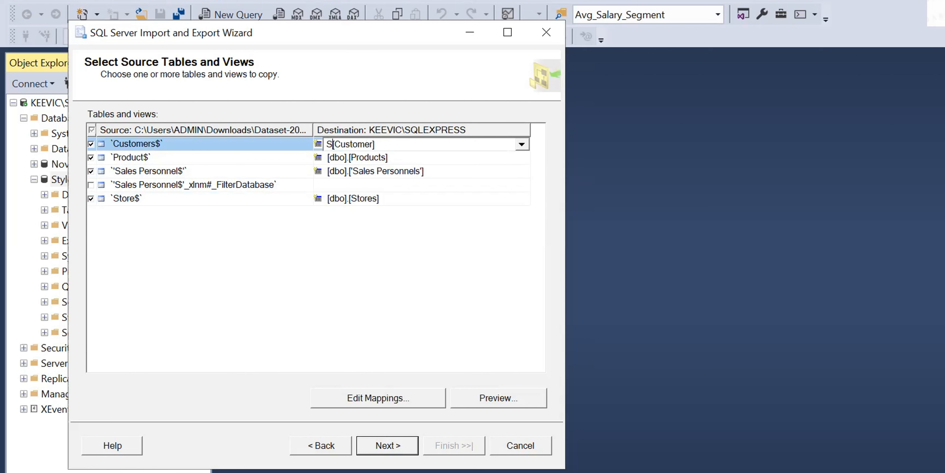
pyautogui.write('tyleScape')
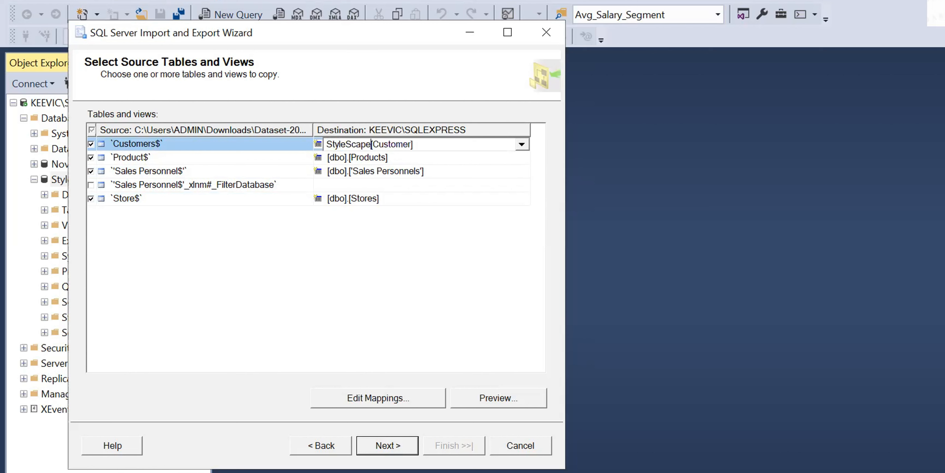
pyautogui.write('.')
pyautogui.hotkey('shift', 'Home')
pyautogui.hotkey('ctrl', 'c')
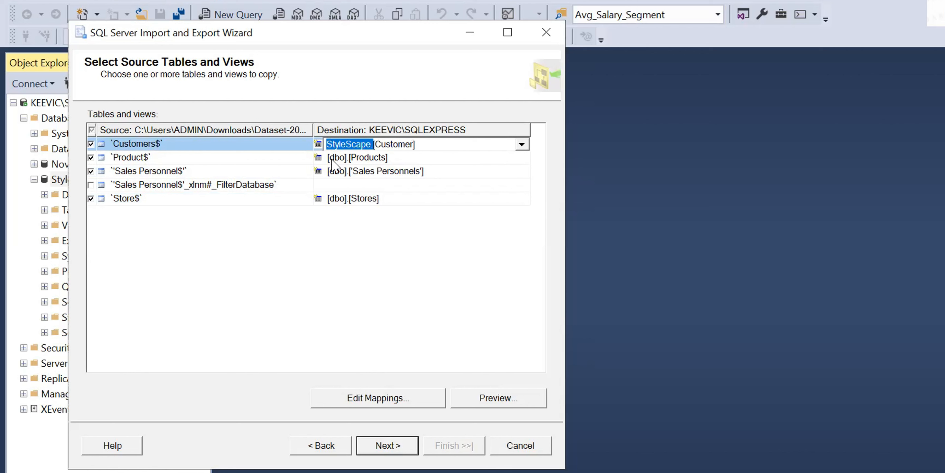
# Step: Replace the dbo schema with the copied StyleScape prefix for the Products, 'Sales Personnels' and Stores destination tables
pyautogui.click(331, 159)
pyautogui.doubleClick(337, 158)
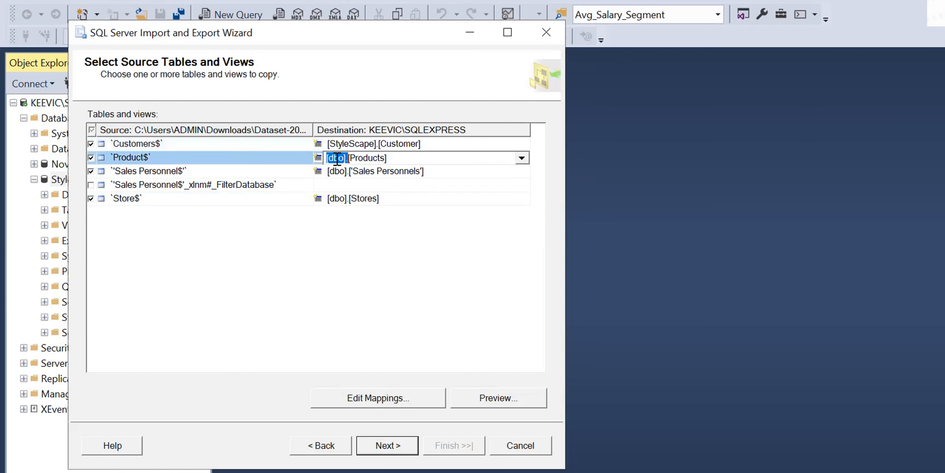
pyautogui.hotkey('ctrl', 'v')
pyautogui.click(339, 173)
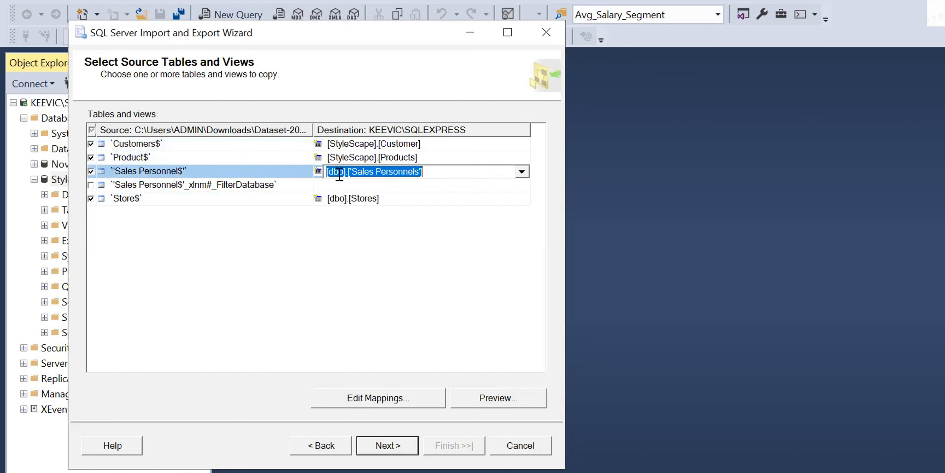
pyautogui.click(340, 173)
pyautogui.doubleClick(340, 173)
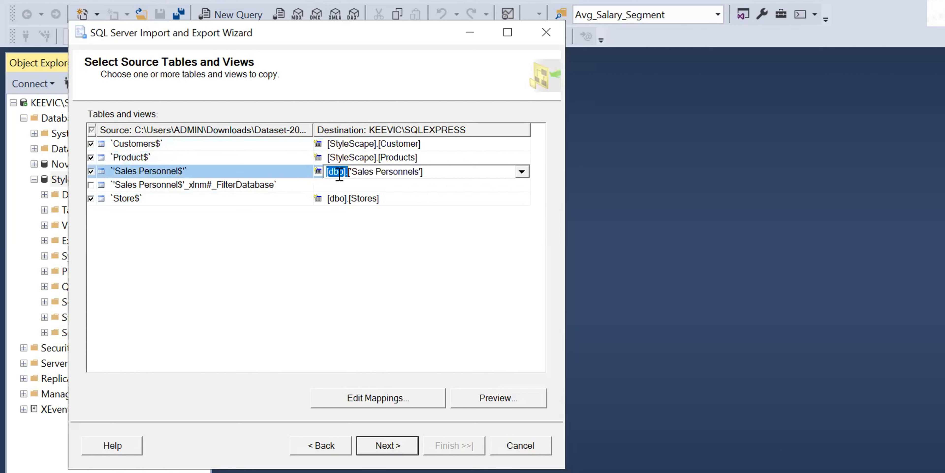
pyautogui.hotkey('ctrl', 'v')
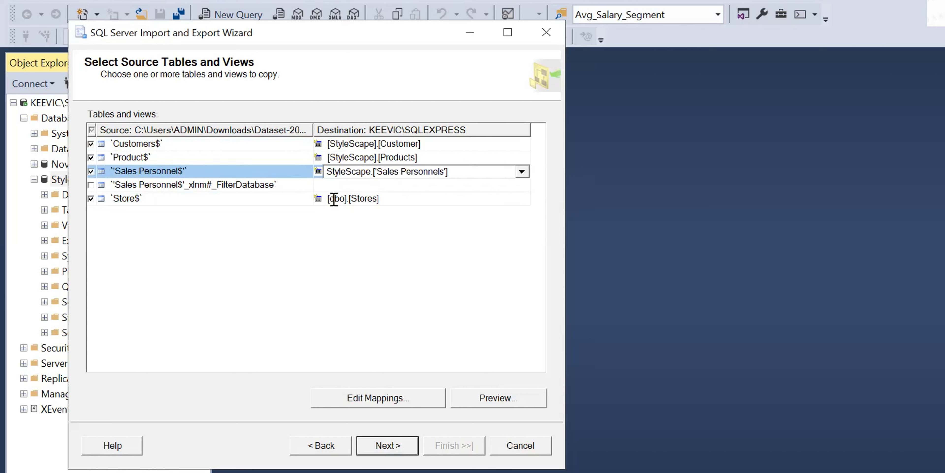
pyautogui.doubleClick(334, 199)
pyautogui.hotkey('ctrl', 'v')
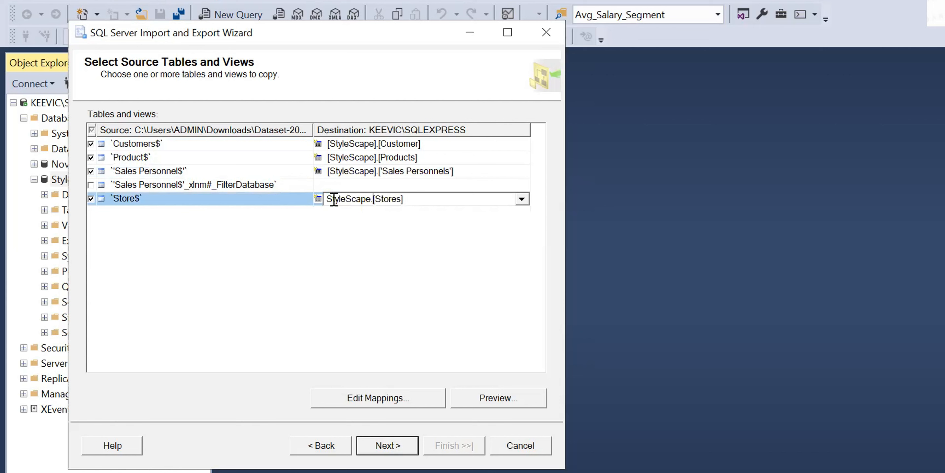
pyautogui.click(367, 246)
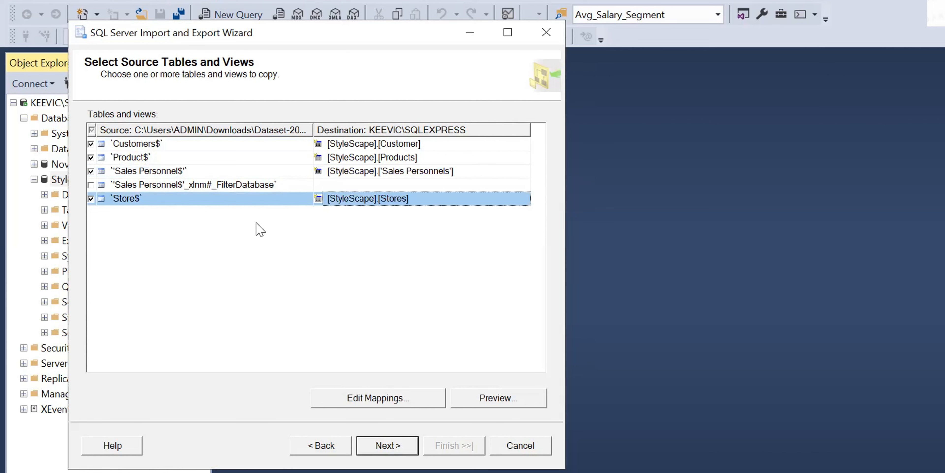
# Step: Preview the source data of Store$, 'Sales Personnel$', Product$ and Customers$, checking their columns and rows
pyautogui.click(503, 400)
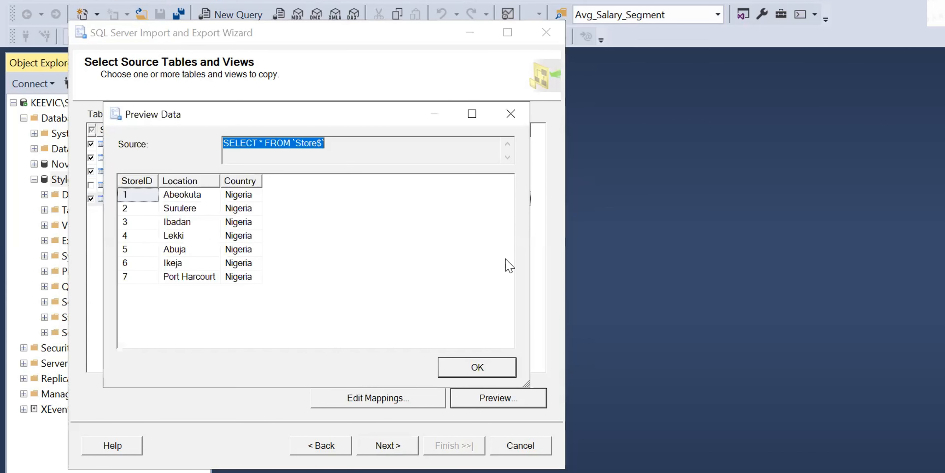
pyautogui.click(511, 116)
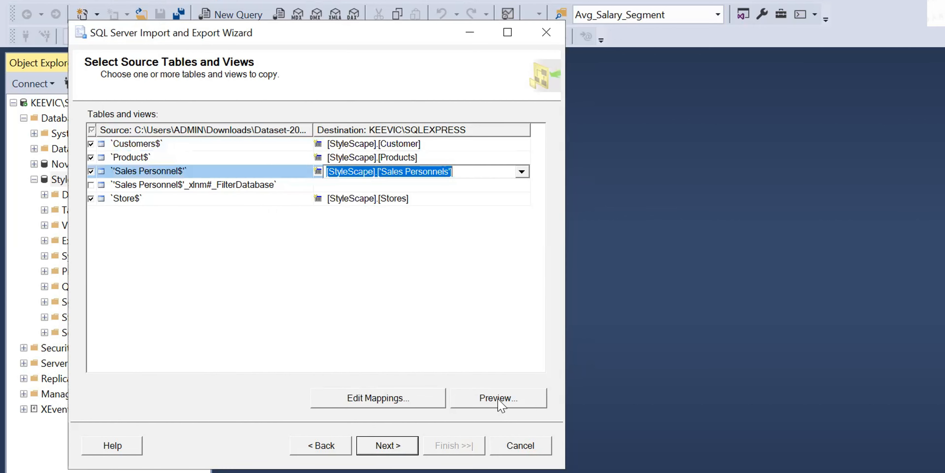
pyautogui.click(501, 404)
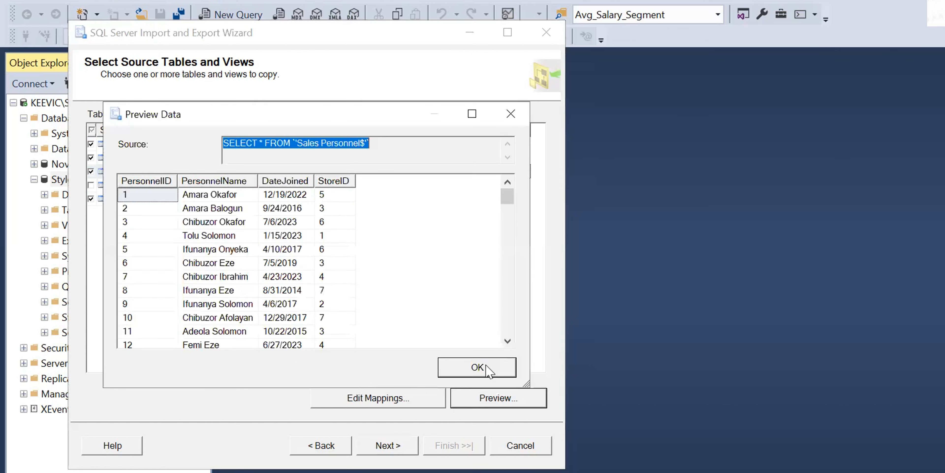
pyautogui.click(508, 368)
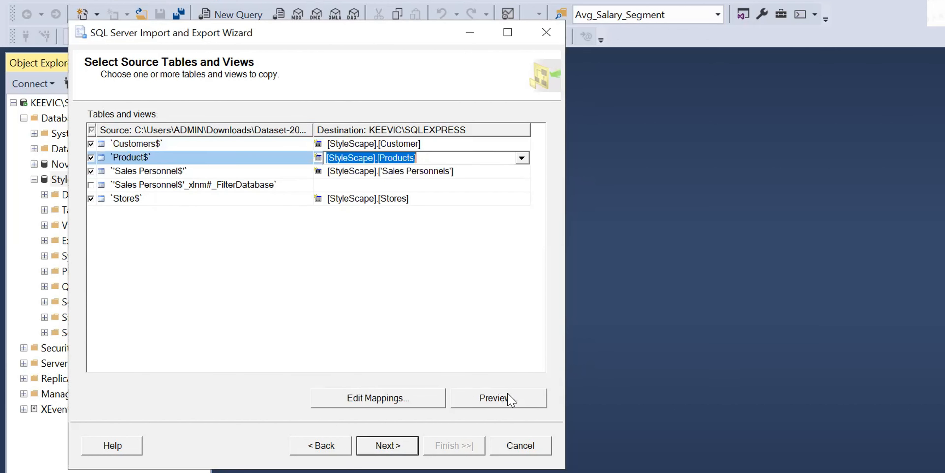
pyautogui.click(510, 399)
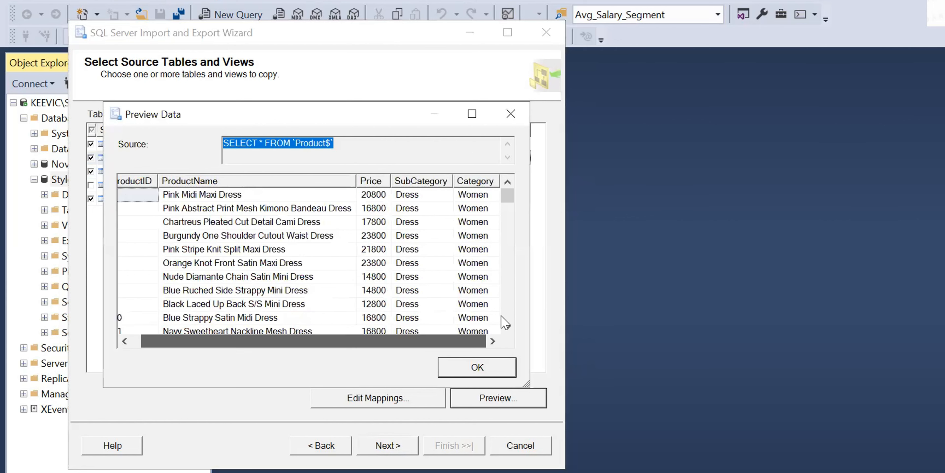
pyautogui.click(500, 367)
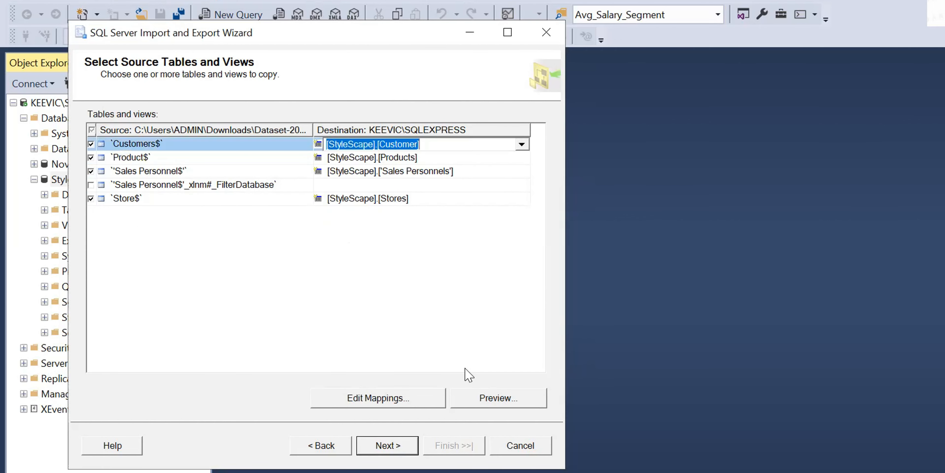
pyautogui.moveTo(347, 340); pyautogui.dragTo(503, 371)
pyautogui.click(503, 374)
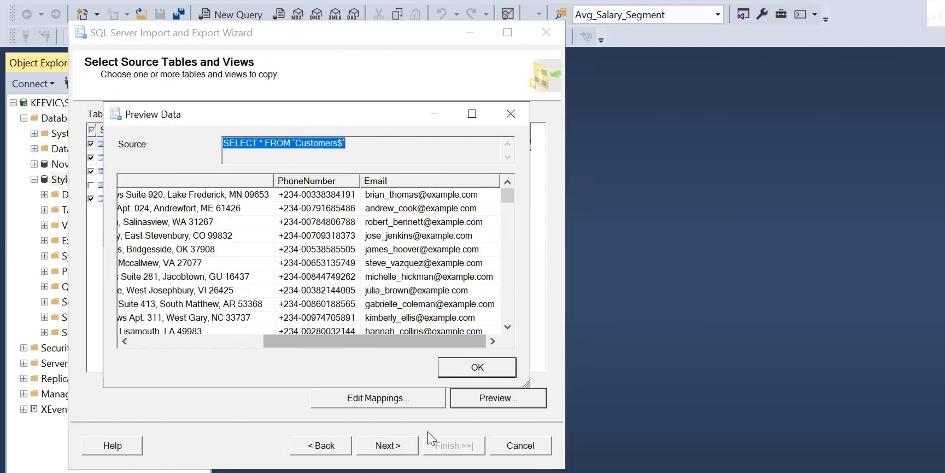
# Step: Proceed with the import set to run immediately, without saving an SSIS package
pyautogui.click(383, 440)
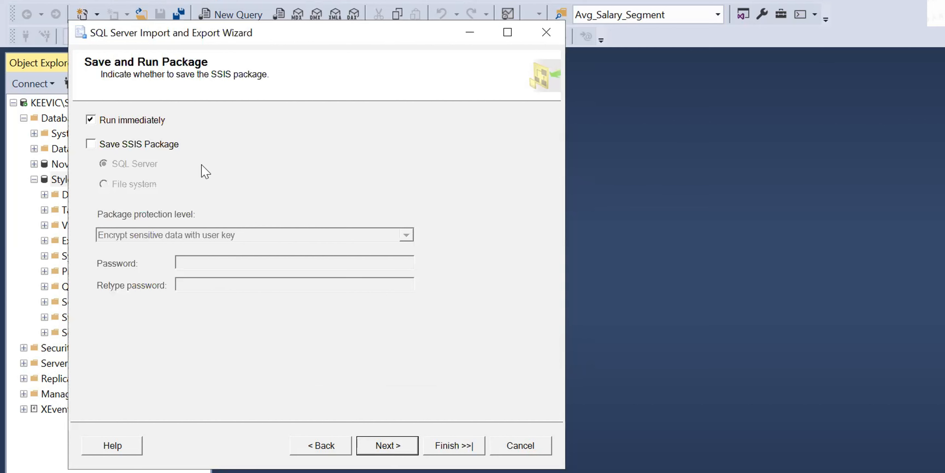
pyautogui.click(397, 446)
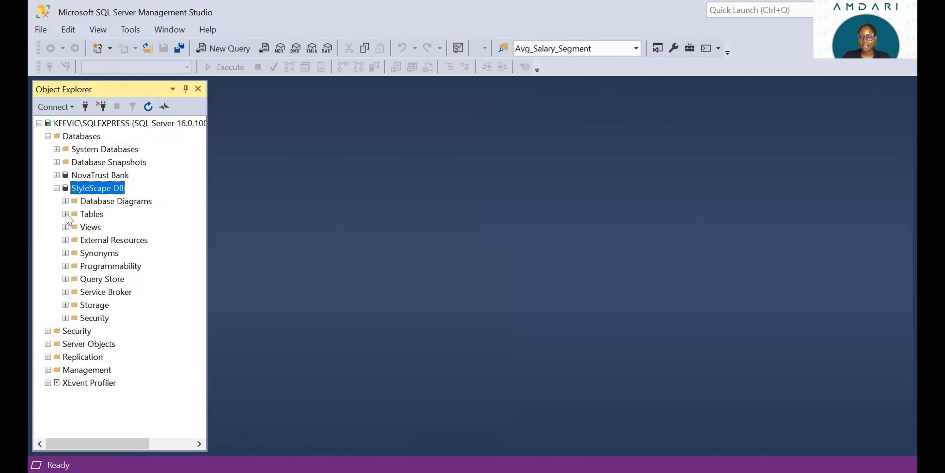
# Step: List the tables of the StyleScape DB database and open the StyleScape.Product table for inspection
pyautogui.click(65, 214)
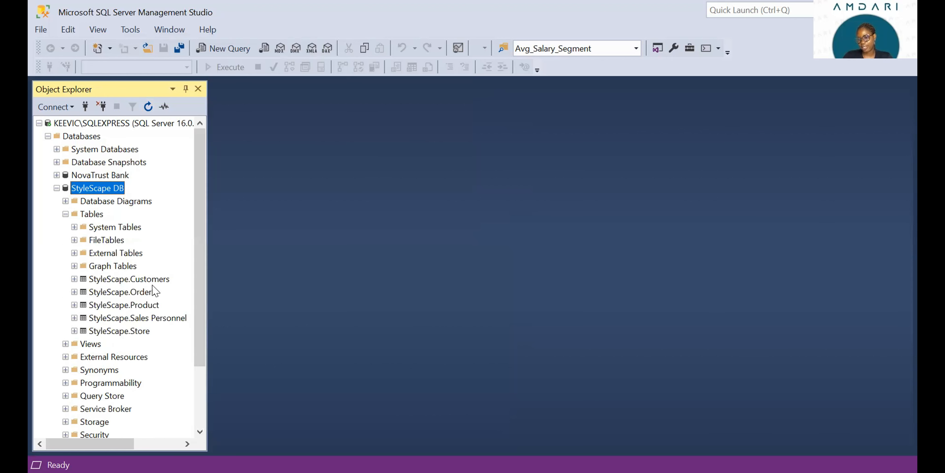
pyautogui.rightClick(150, 306)
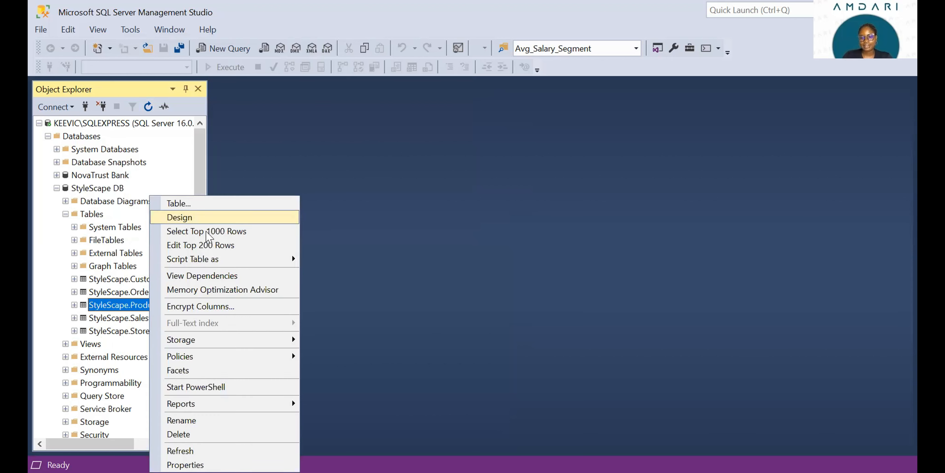
pyautogui.press('Return')
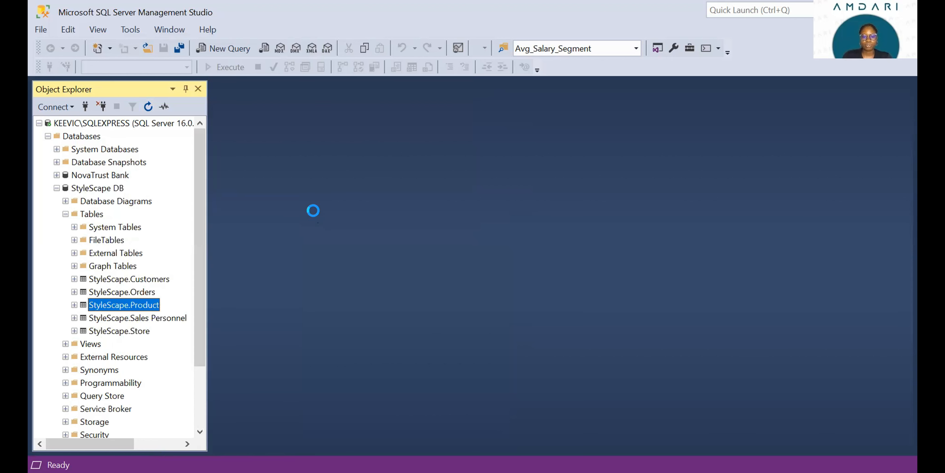